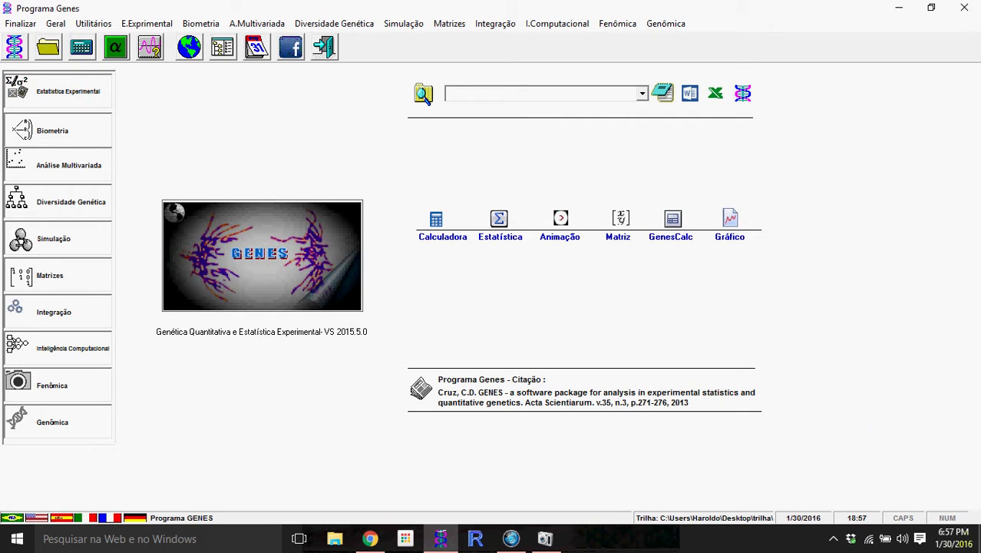
Step: Open the dados.DAT file from the trilha folder on the desktop in Notepad and maximize it
left_click(979, 542)
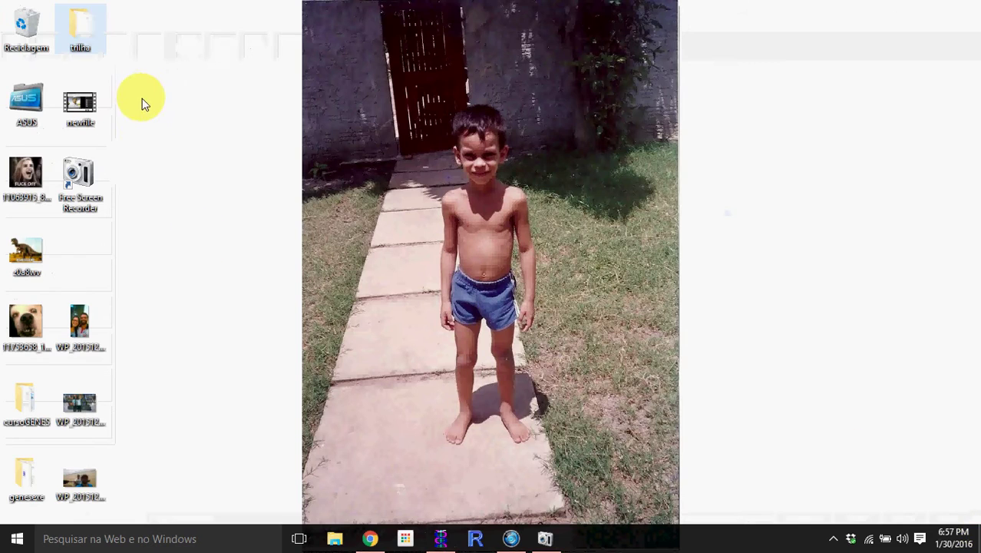
double_click(94, 28)
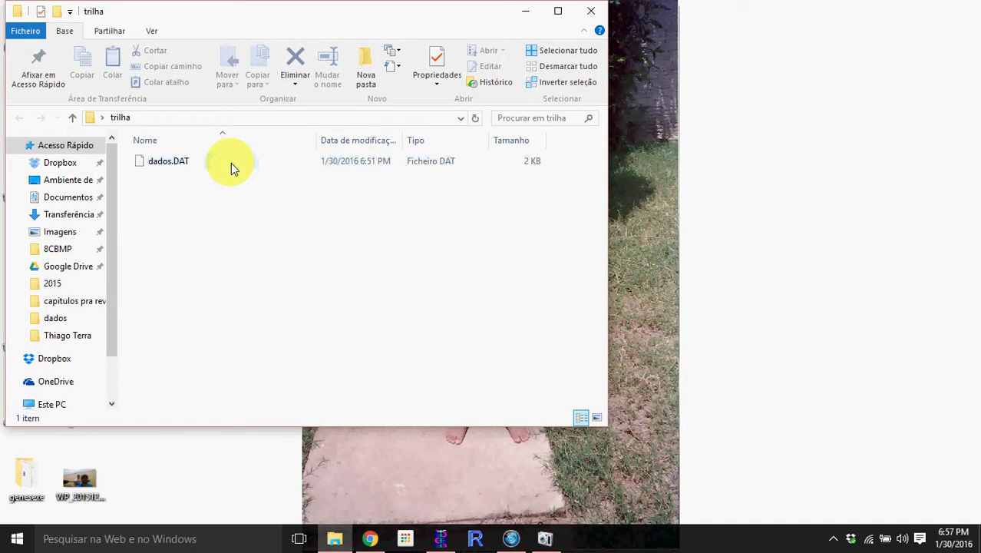
left_click(231, 163)
double_click(231, 162)
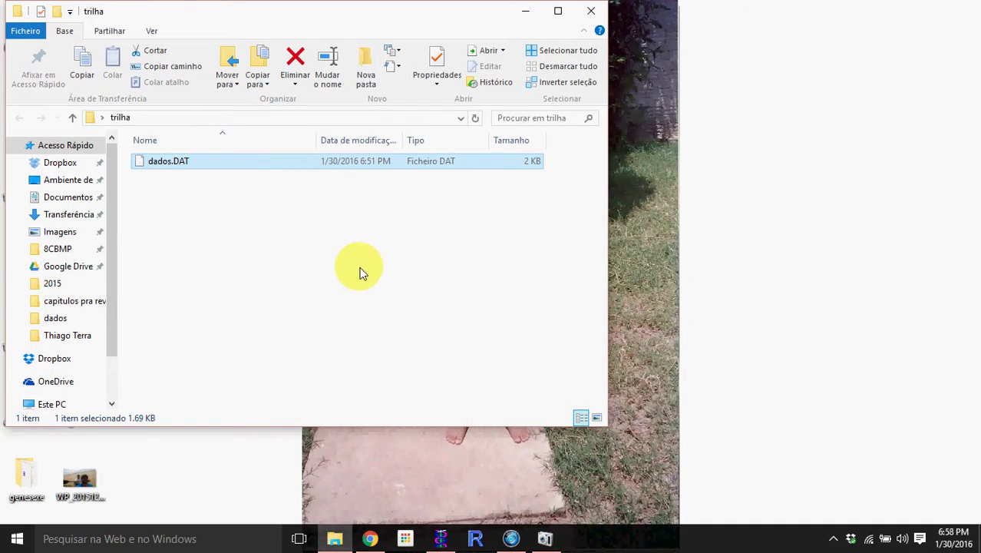
double_click(431, 197)
double_click(606, 126)
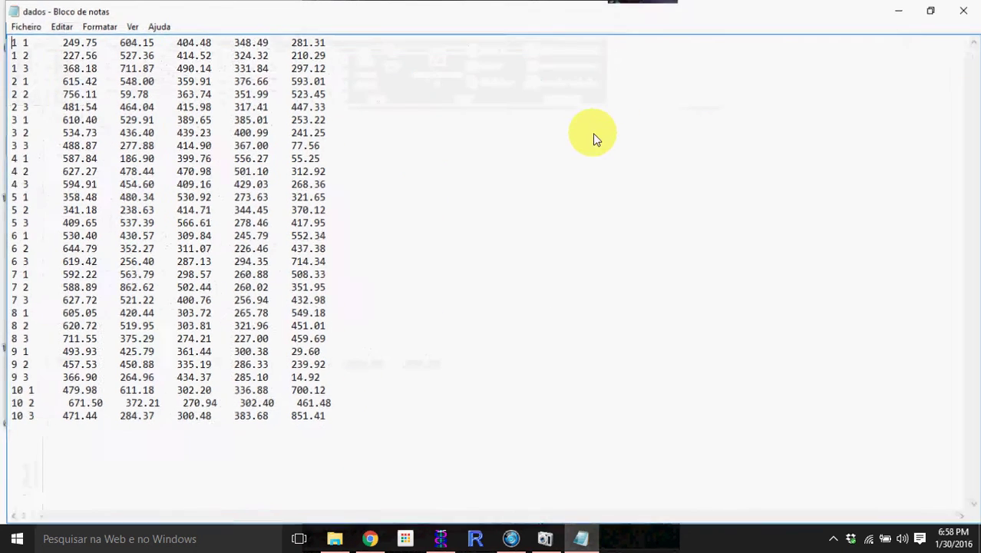
Step: Examine the rows and columns of the dados data file, then close the file and its folder
left_click(8, 52)
left_click_drag(17, 39, 341, 51)
left_click_drag(328, 401, 4, 37)
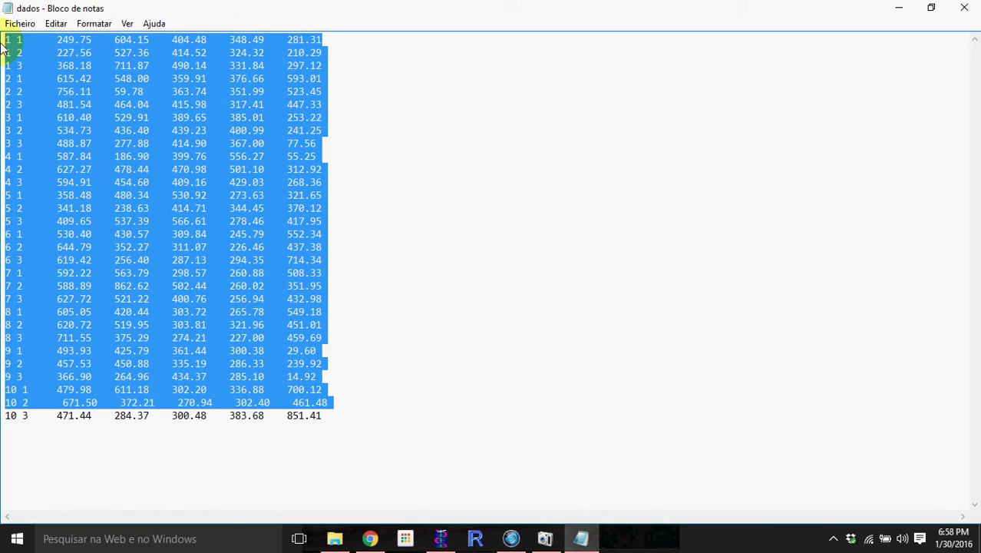
left_click(964, 8)
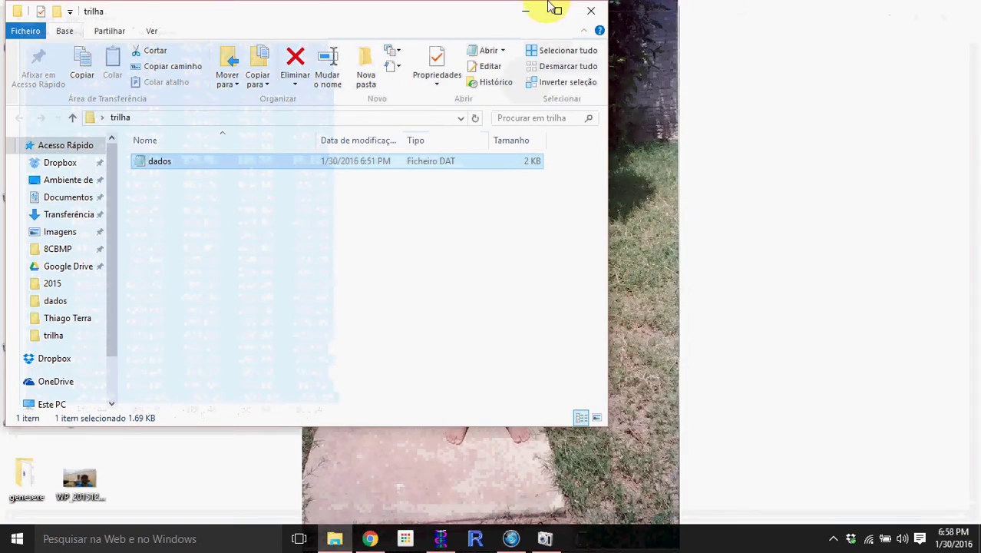
left_click(591, 9)
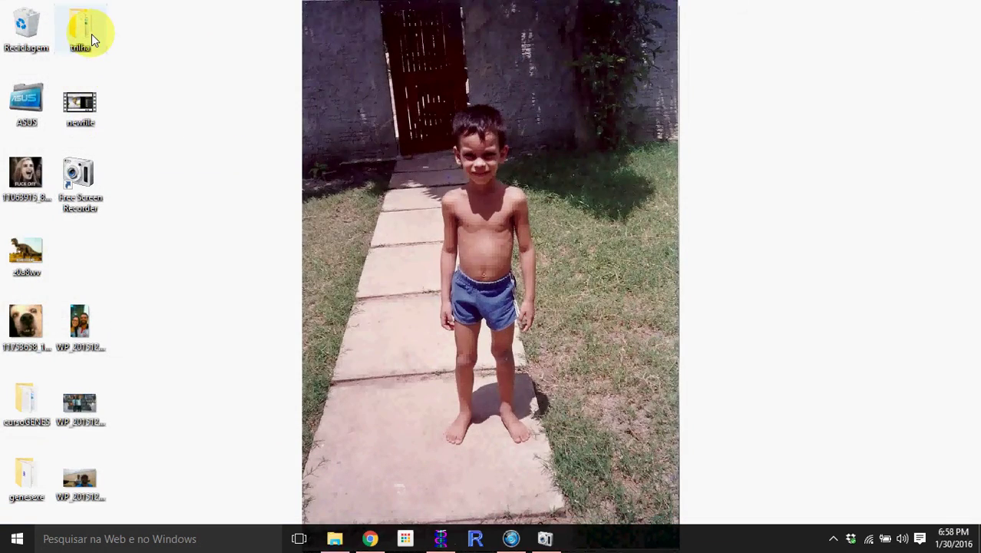
Step: Reopen the trilha folder maximized and display its full path
double_click(90, 30)
double_click(429, 15)
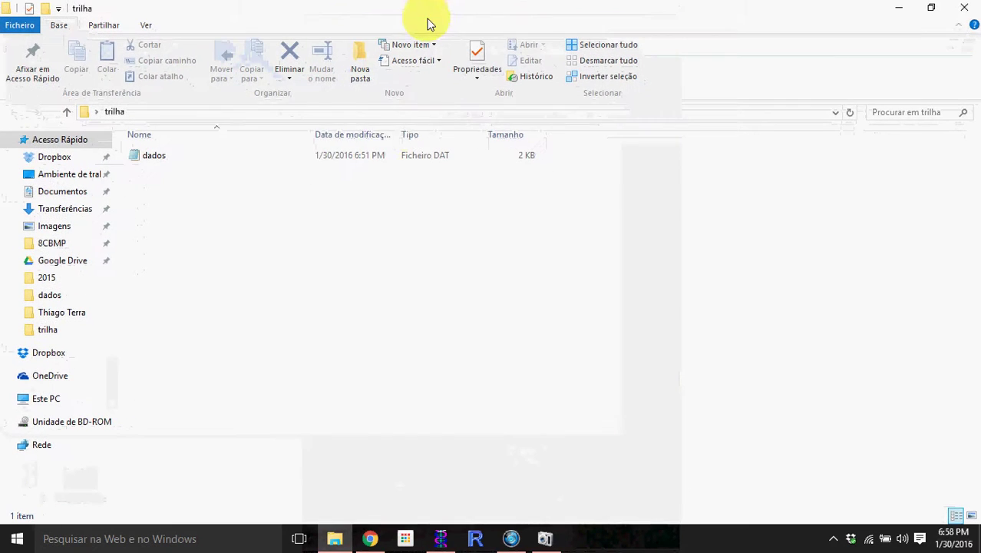
left_click(196, 112)
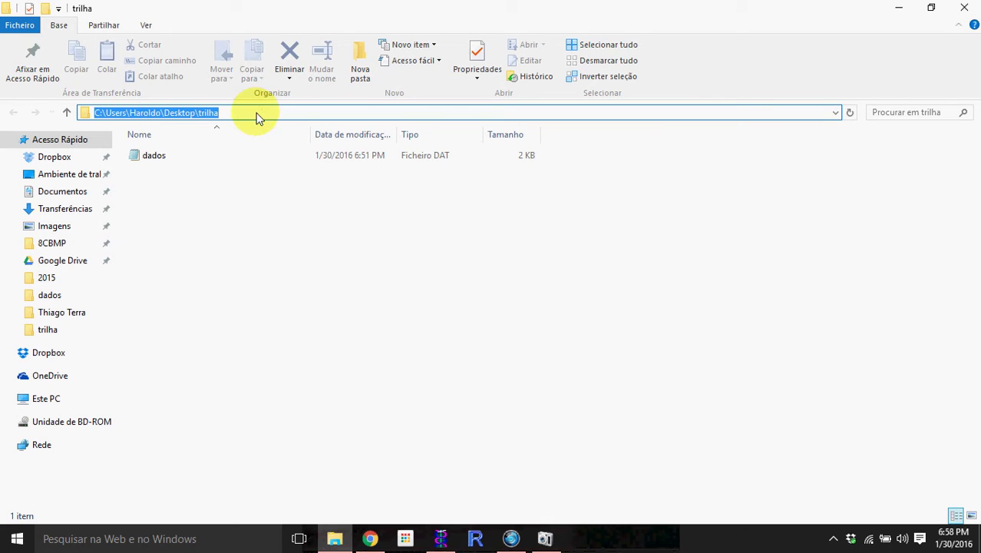
Step: Switch to Programa Genes, start the Inteiramente ao Acaso analysis of variance and choose dados.DAT from the trilha folder as the data file
left_click(440, 538)
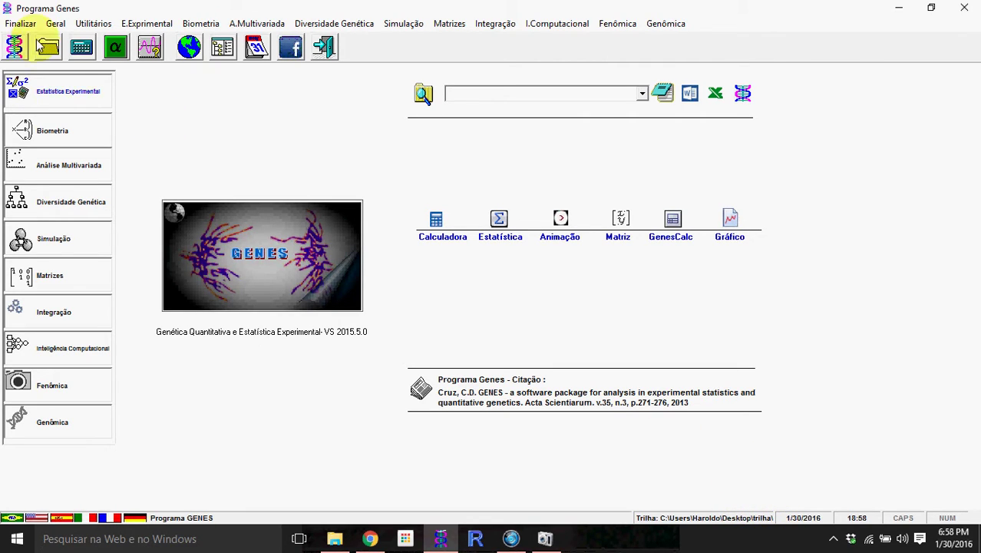
left_click(94, 96)
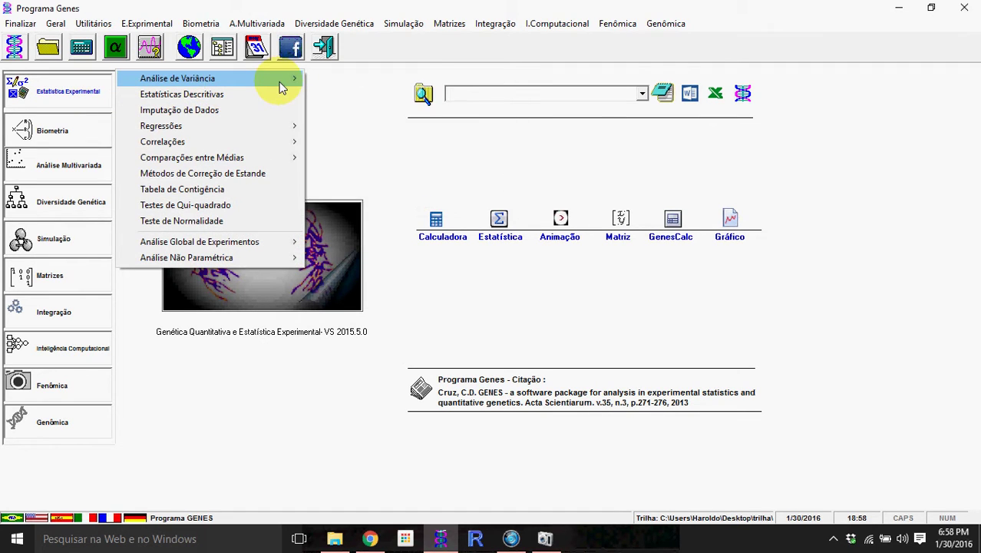
mouse_move(288, 83)
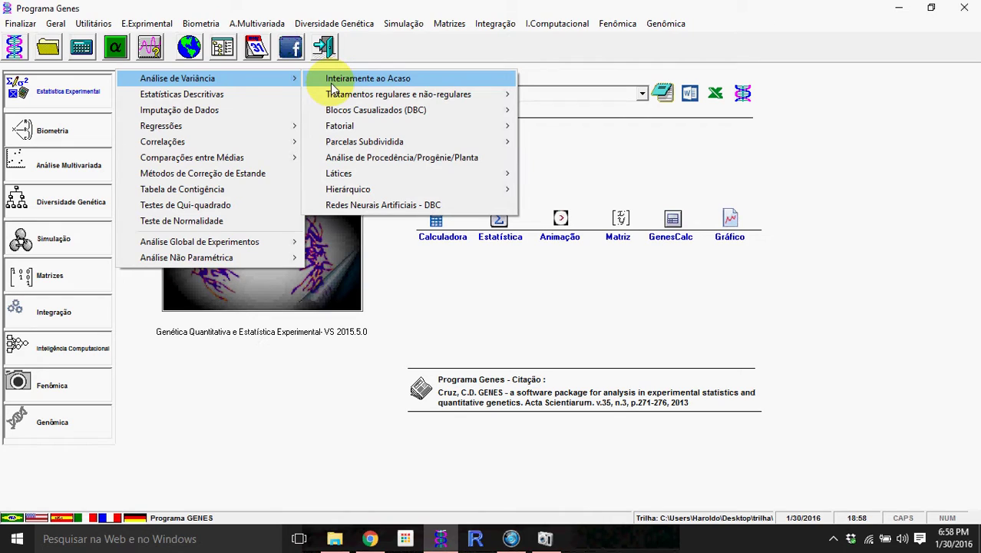
left_click(379, 81)
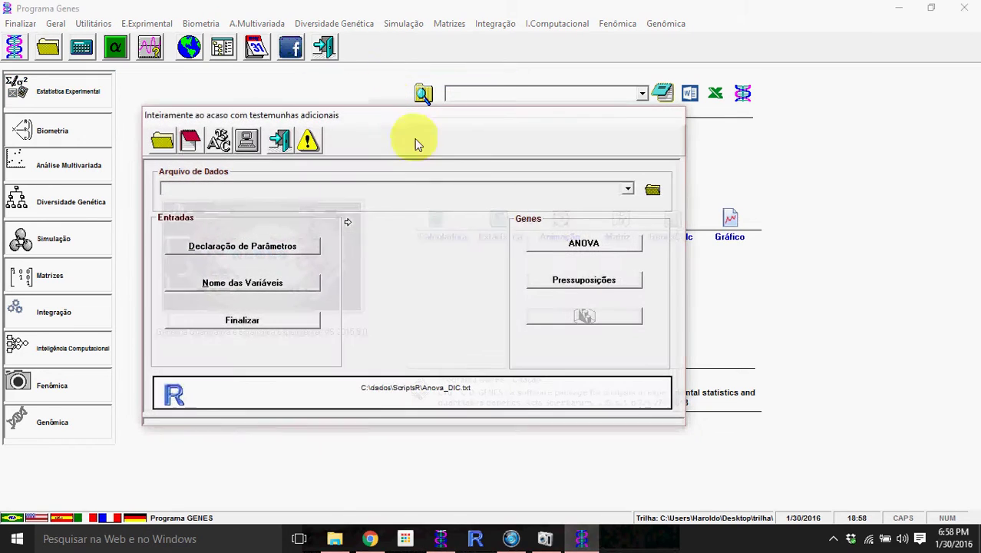
left_click(627, 189)
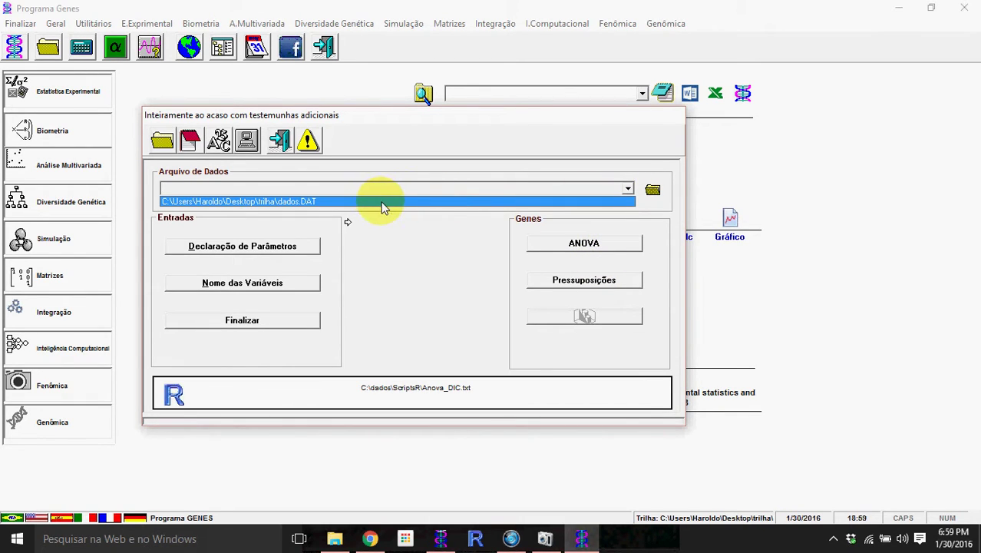
left_click(311, 203)
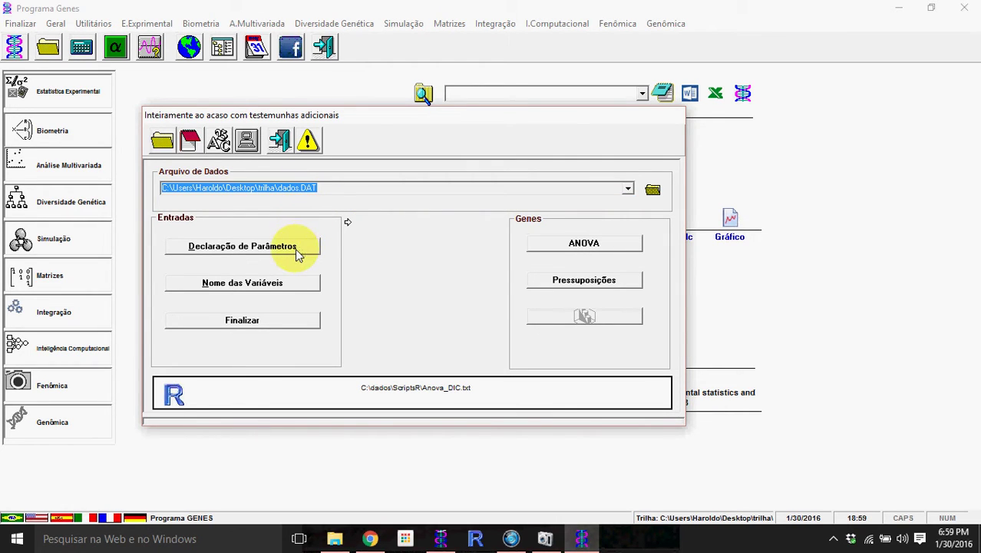
Step: Declare 5 variables, 10 genotypes and 0 testemunhas, and keep the variable names x1 to x5
left_click(305, 247)
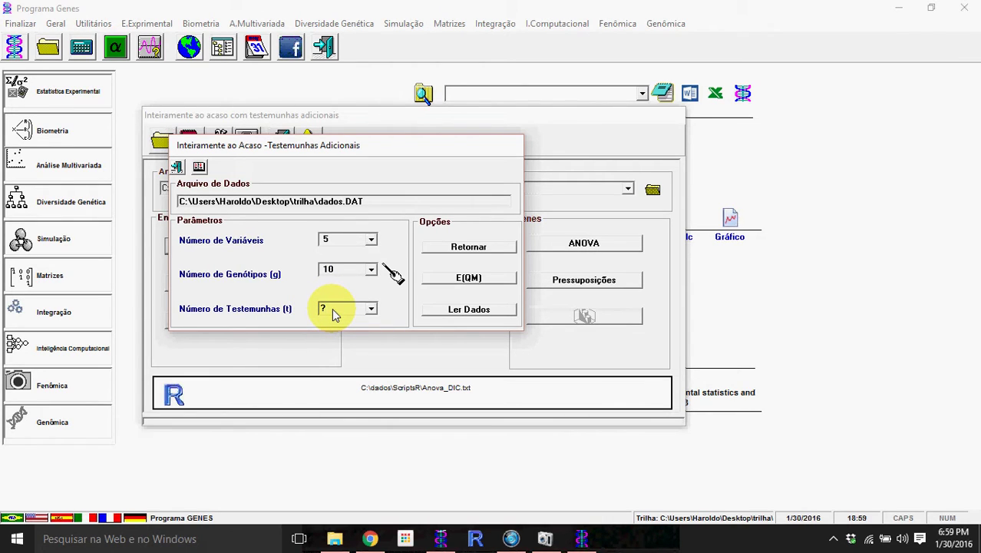
type("0")
left_click(460, 247)
left_click(311, 284)
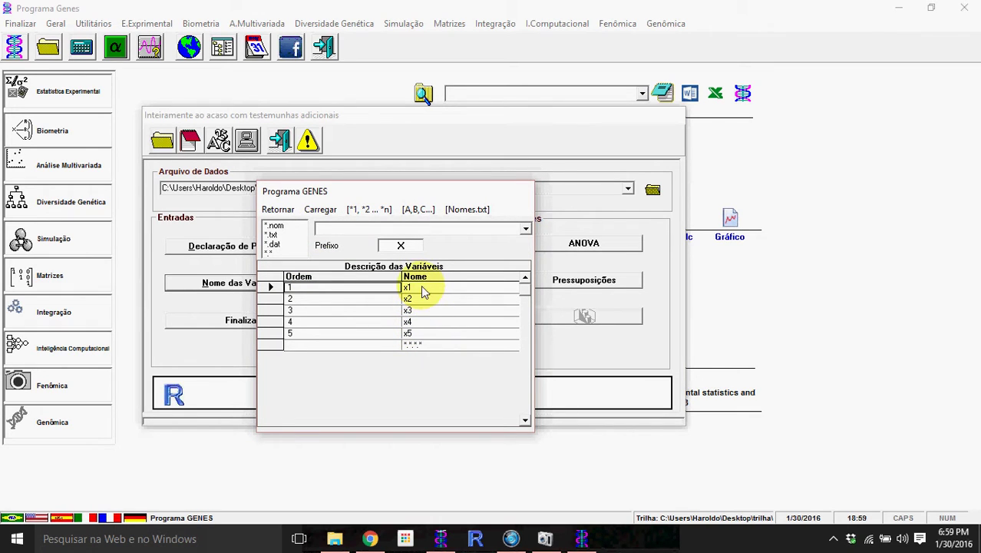
left_click(277, 211)
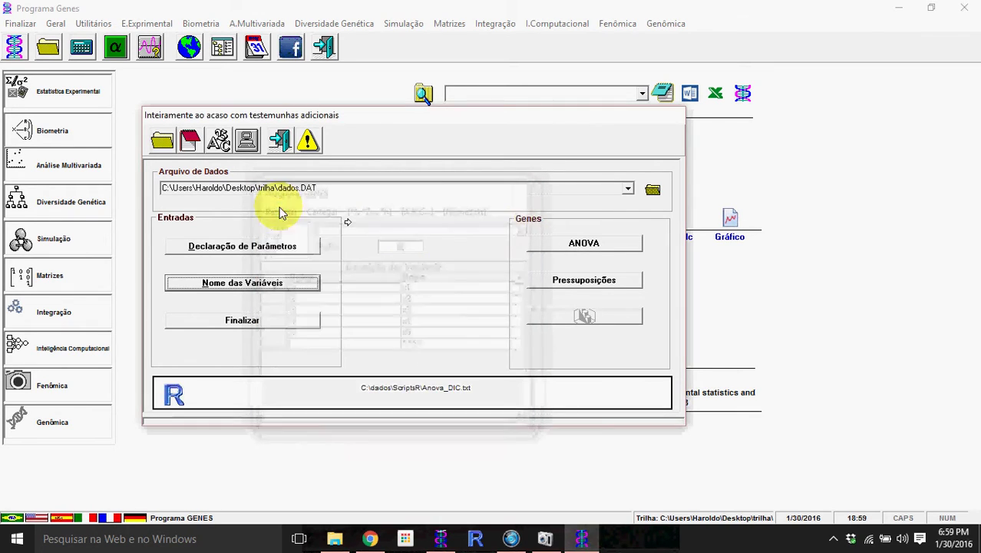
Step: Run the ANOVA, review the report for each variable and close it
left_click(564, 245)
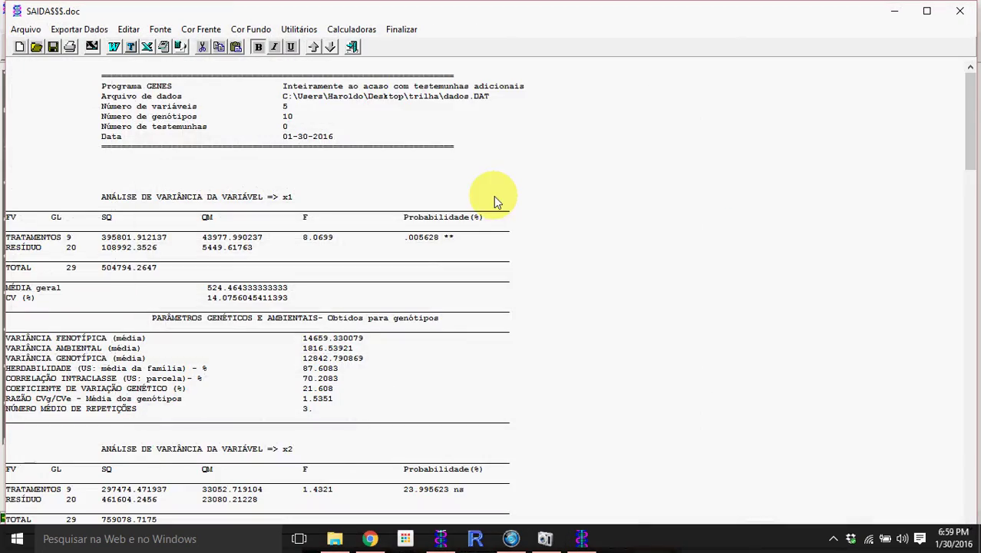
scroll(495, 201, "down", 12)
scroll(493, 196, "down", 17)
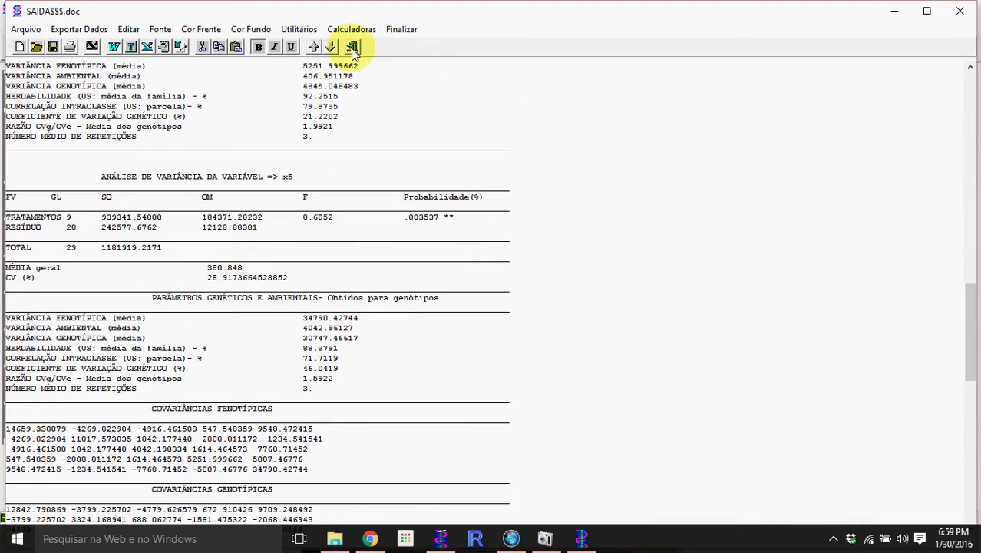
scroll(394, 157, "up", 20)
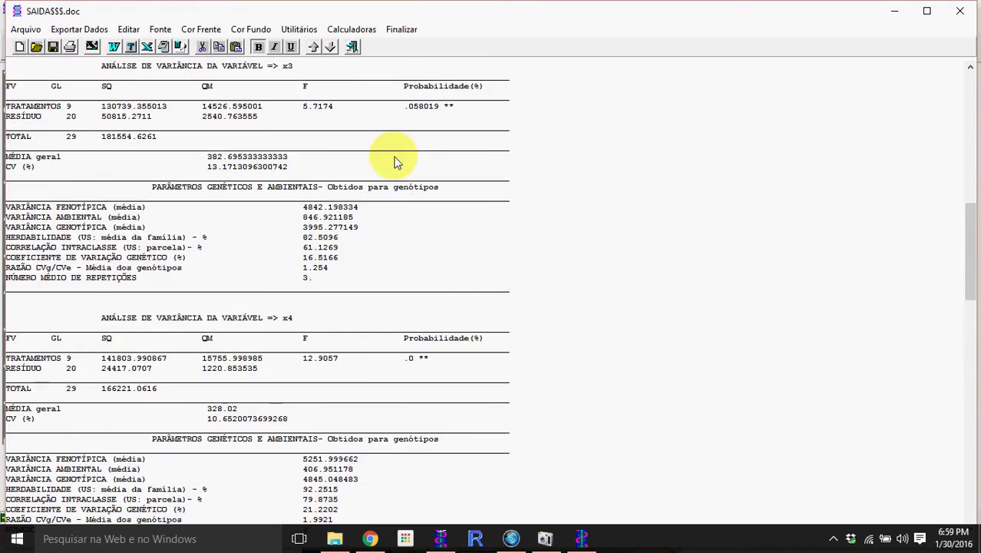
left_click(353, 46)
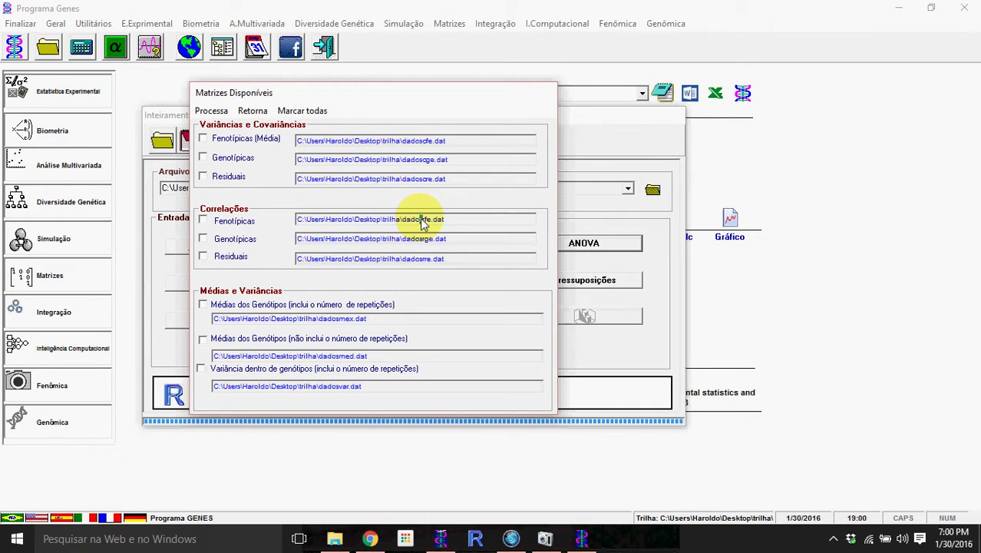
Step: Generate all available covariance, correlation, mean and variance matrices, answering 0 to leave the testemunhas out of both genotype mean files
left_click_drag(432, 219, 424, 220)
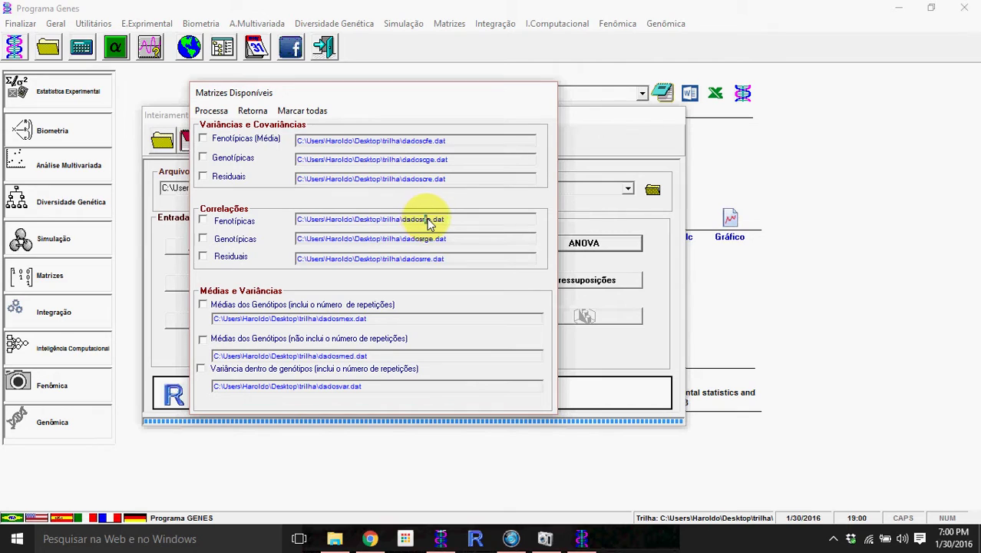
left_click(300, 109)
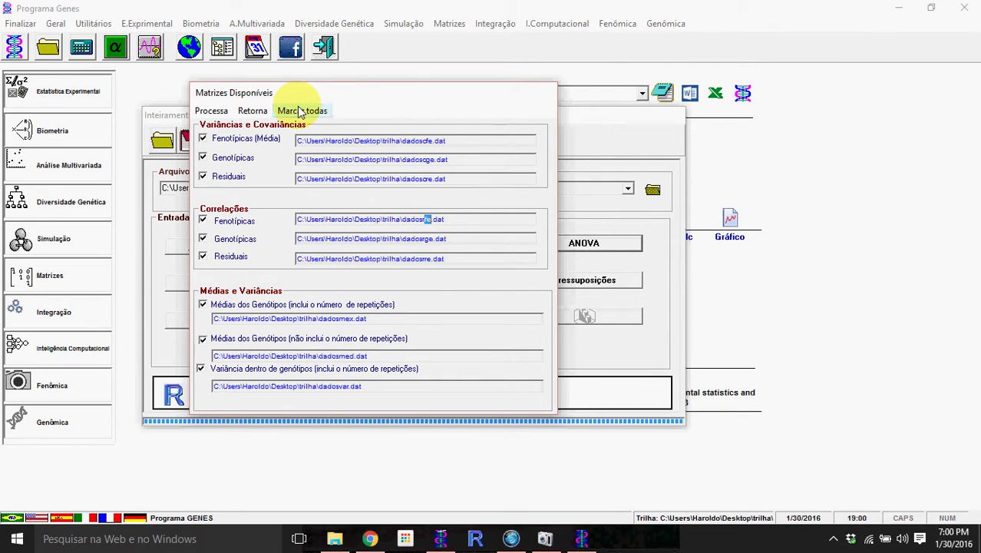
left_click(218, 112)
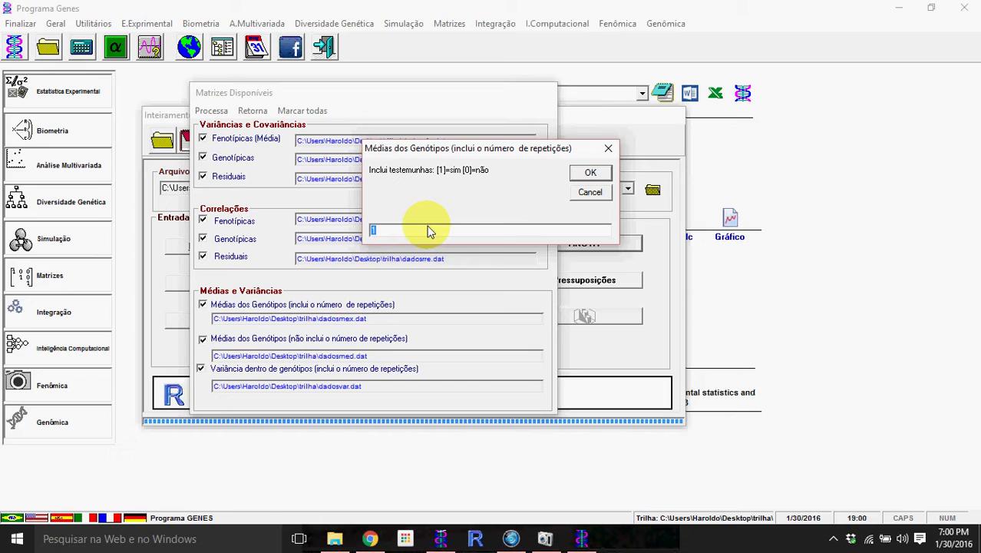
type("0")
key("Return")
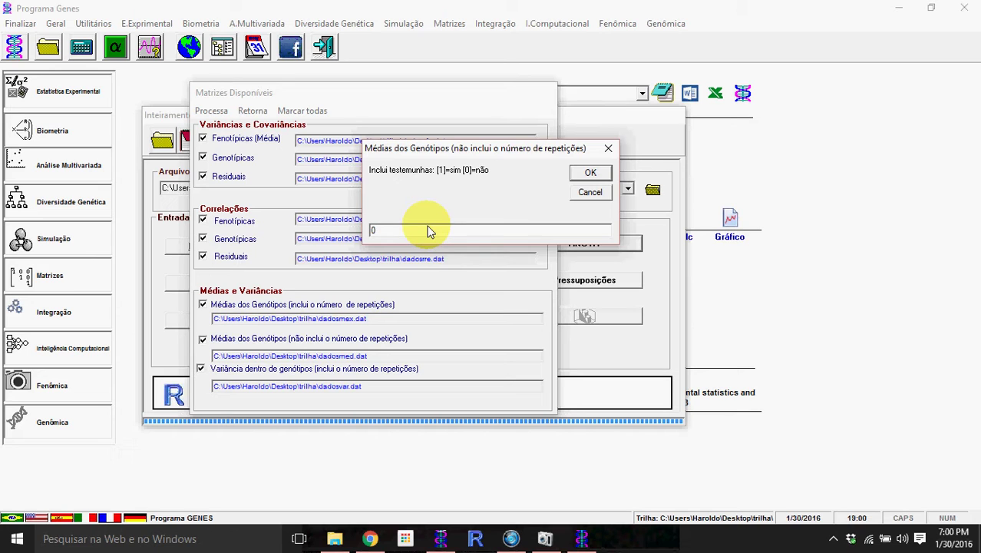
key("Return")
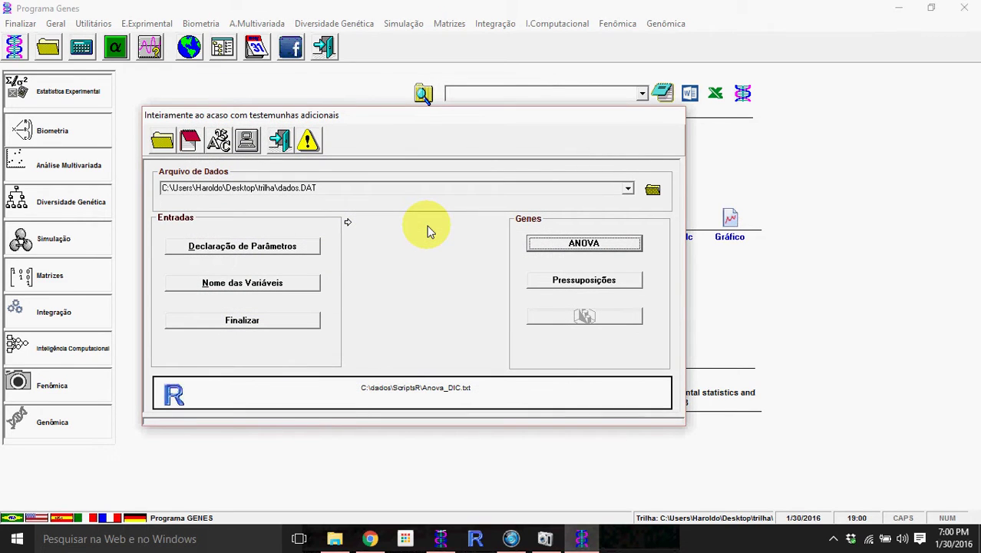
Step: Close the ANOVA dialog and check the generated matrix files in the trilha folder
left_click(280, 140)
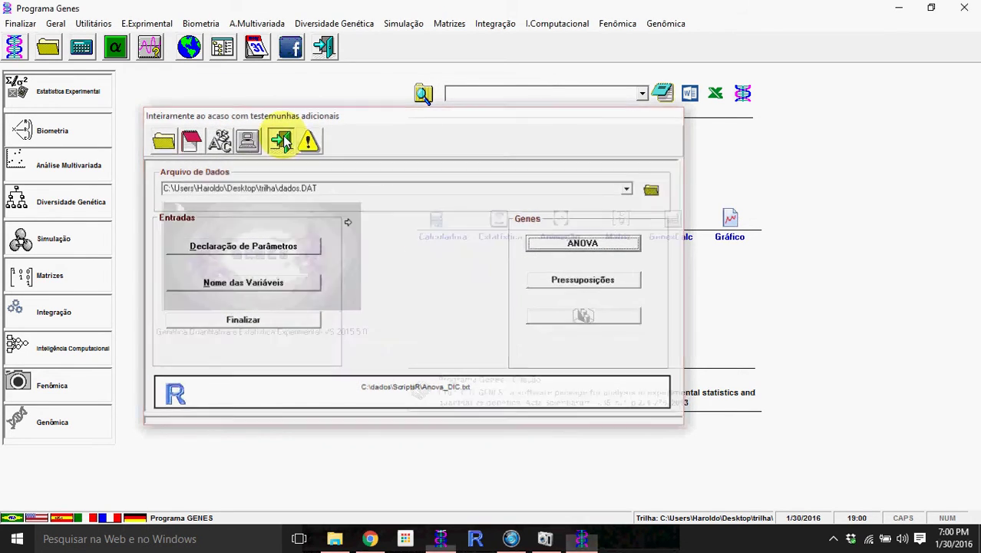
left_click(335, 538)
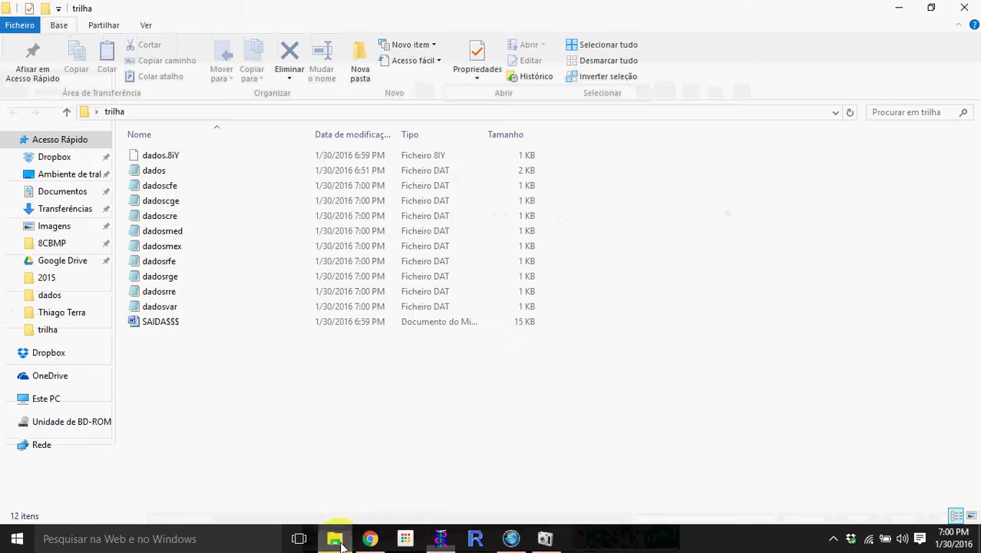
left_click(171, 172)
left_click(183, 217)
left_click(179, 261)
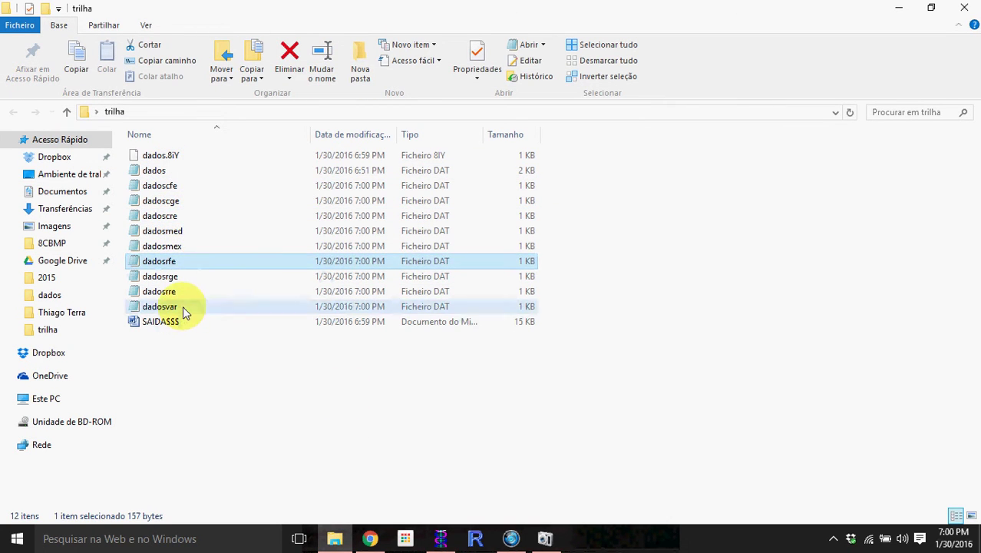
left_click(182, 309)
Step: Switch back to Programa Genes and open the one-chain path analysis, Análise de Trilha (1 cadeia)
left_click(442, 538)
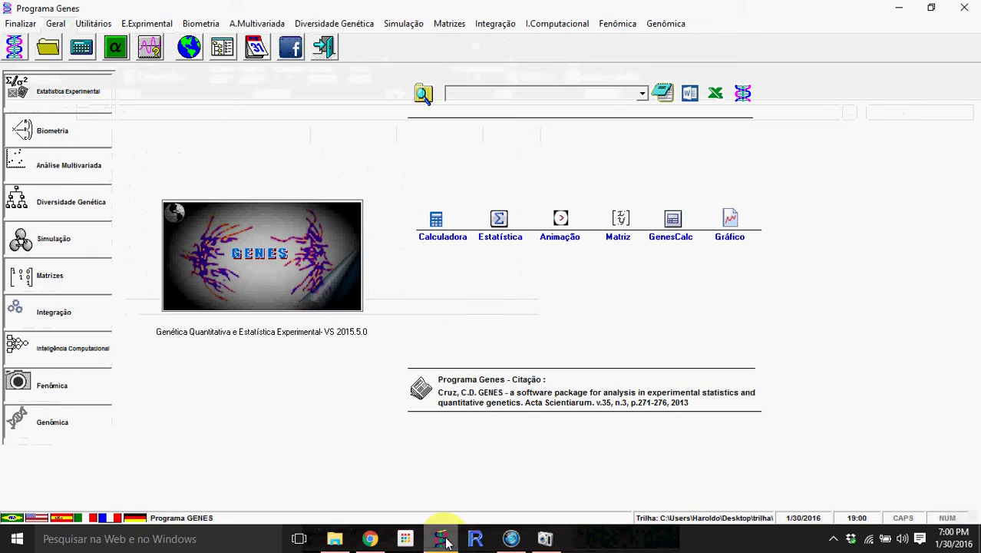
left_click(96, 97)
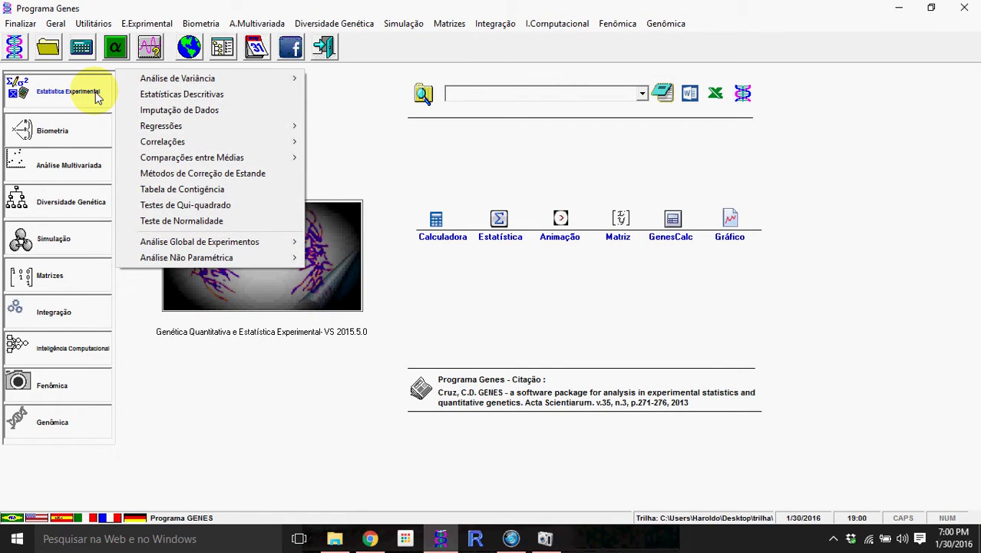
mouse_move(228, 157)
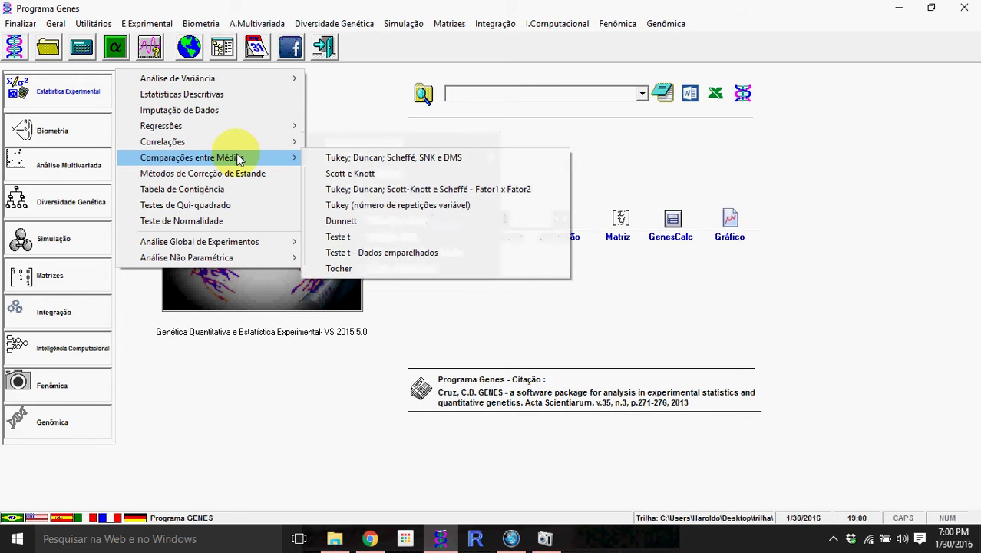
mouse_move(245, 145)
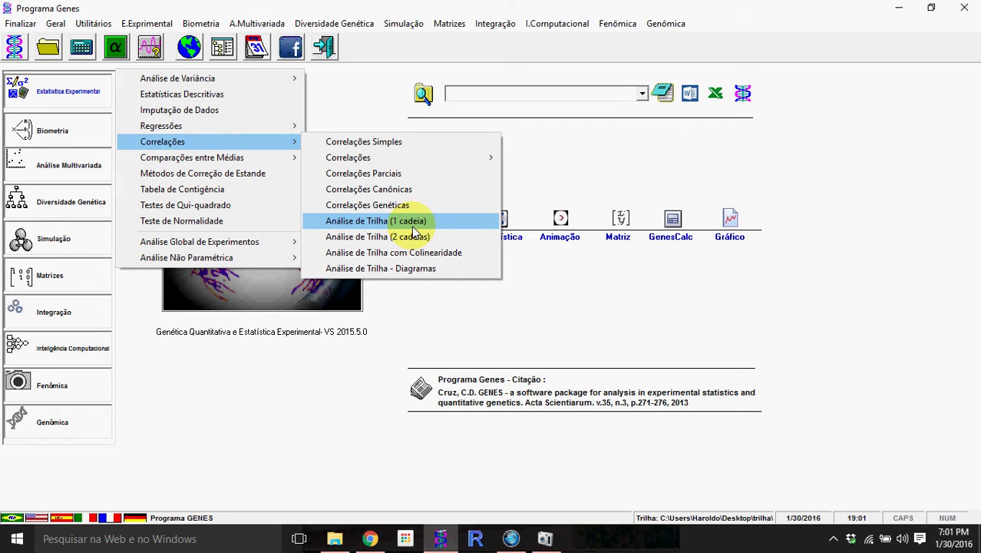
left_click(414, 222)
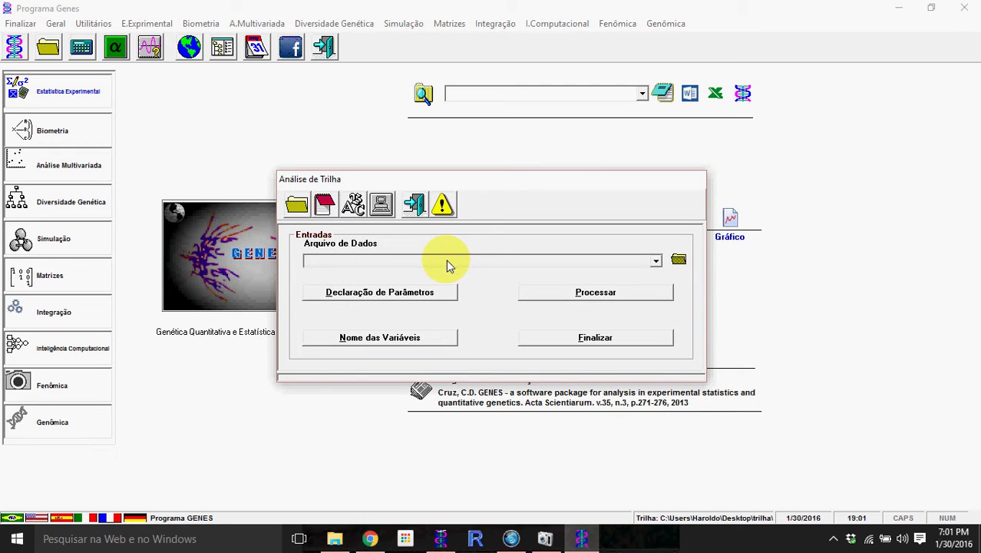
Step: Load the example data file c:\dados\plano1rfe.dat and highlight the ending of its name
left_click(443, 205)
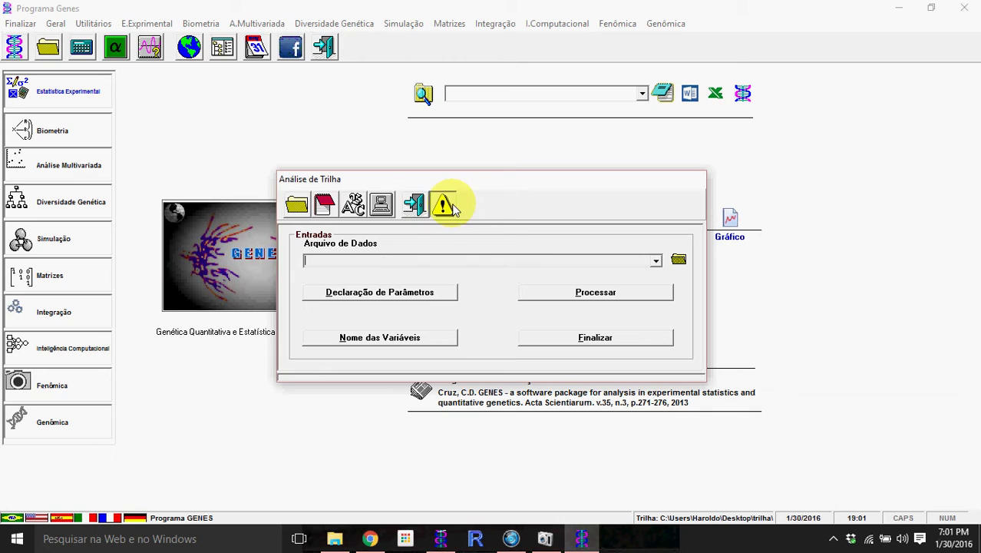
left_click_drag(362, 263, 386, 268)
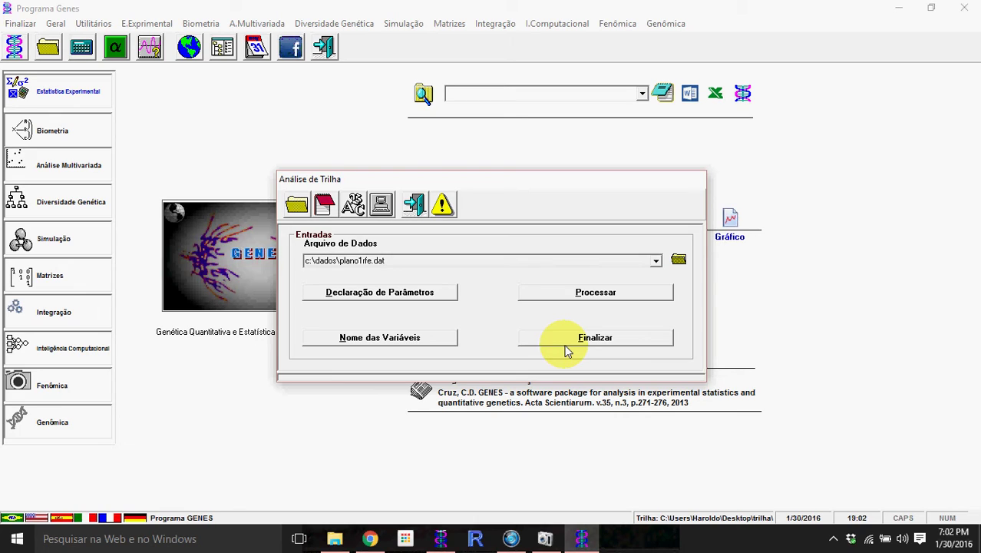
left_click_drag(385, 261, 365, 261)
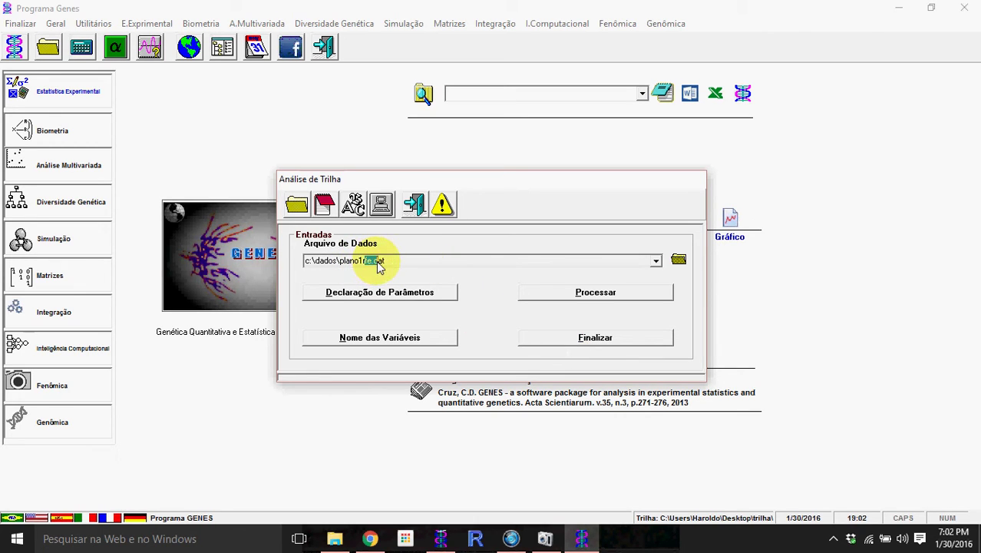
Step: Choose dadosrfe.dat from the trilha folder as the data file and declare its 5 variables, checking the data reading report
left_click(656, 262)
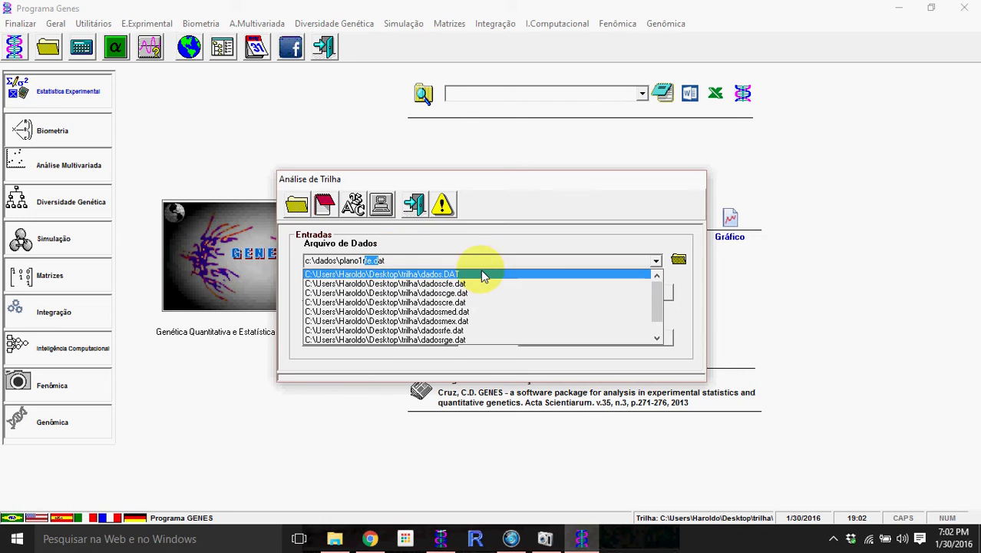
left_click(464, 331)
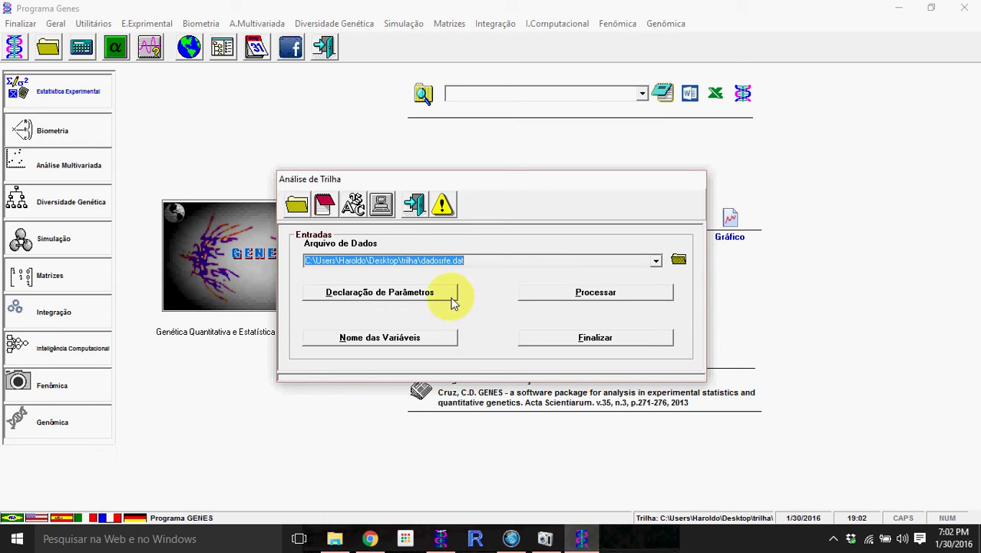
left_click(451, 300)
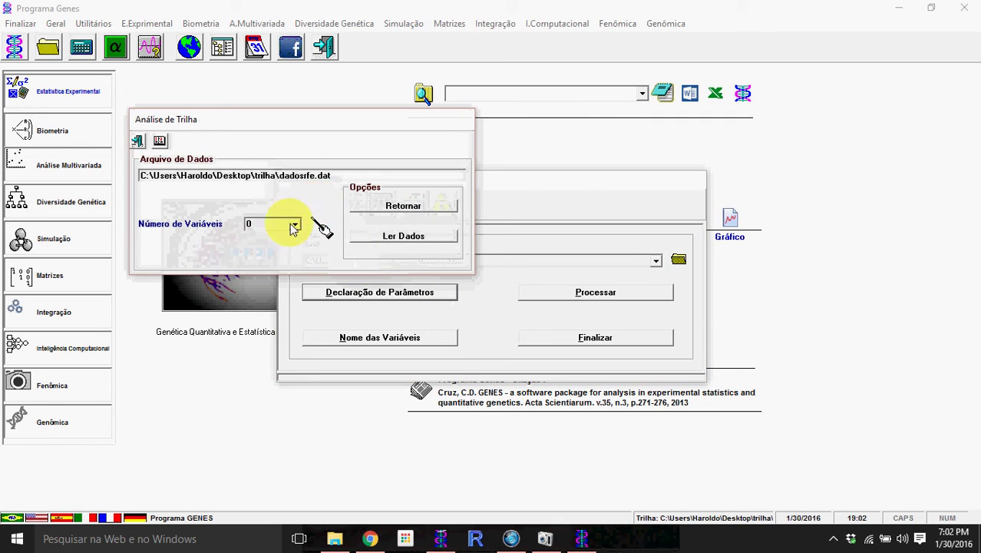
left_click(323, 231)
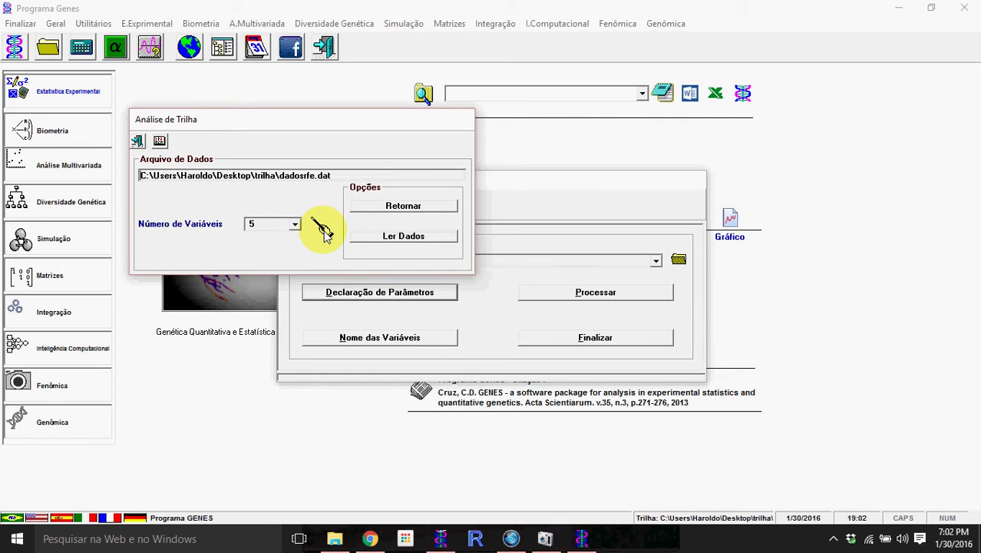
left_click(374, 238)
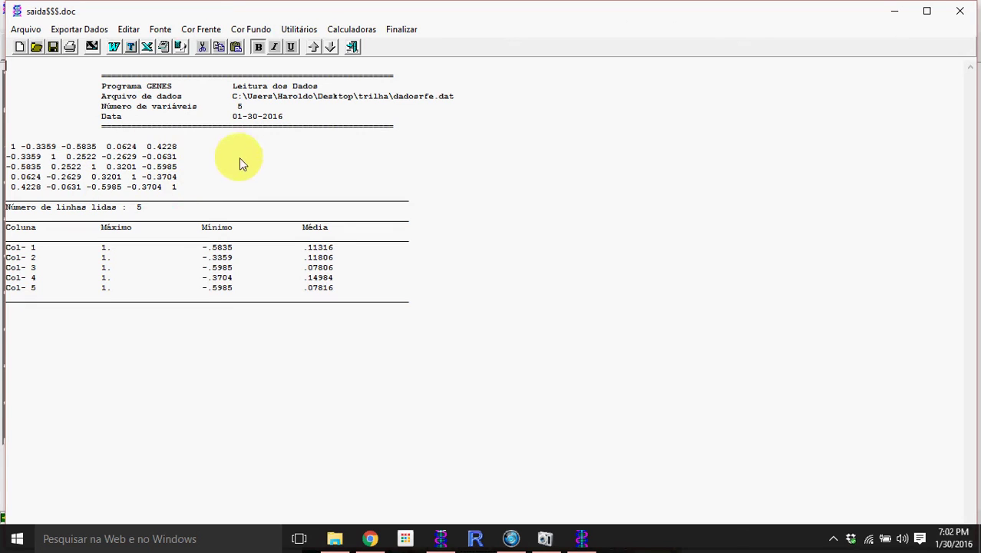
left_click(352, 46)
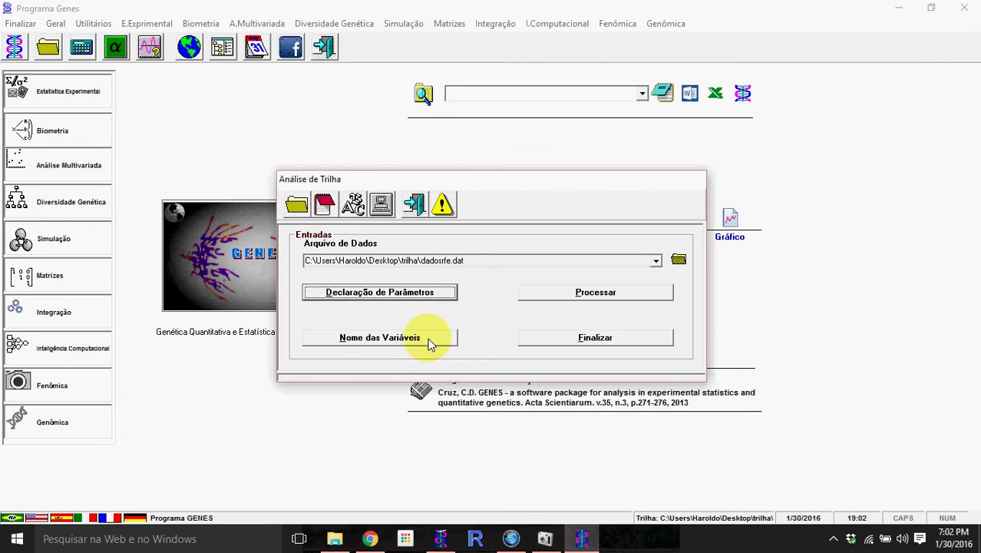
Step: Check the variable names and set TamGrão as the main dependent variable of the path analysis
left_click(428, 337)
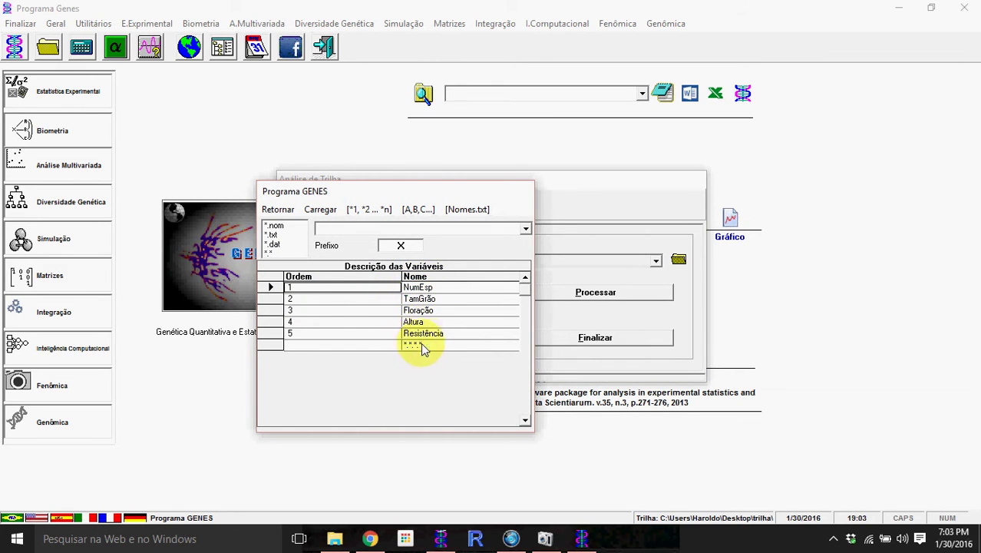
left_click(278, 209)
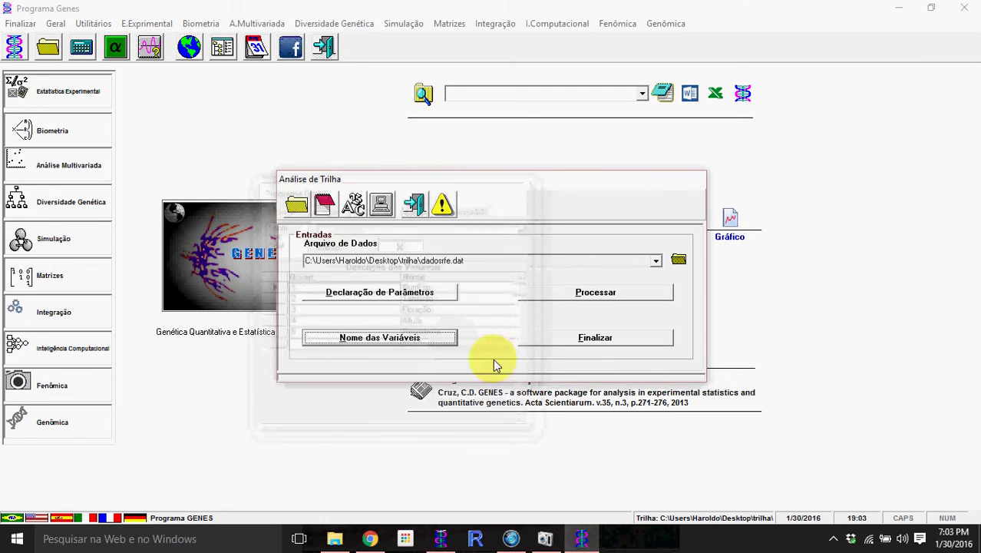
left_click(550, 296)
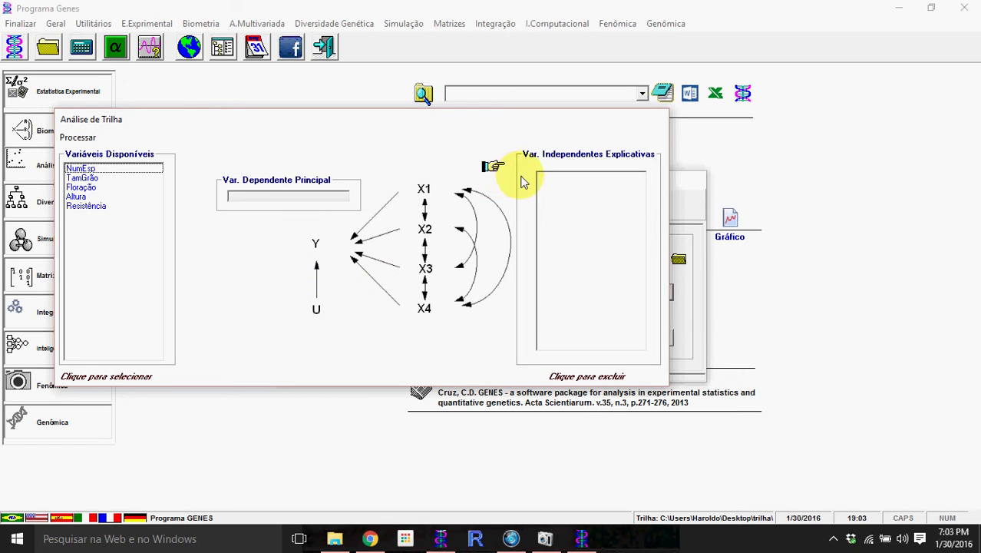
left_click(355, 195)
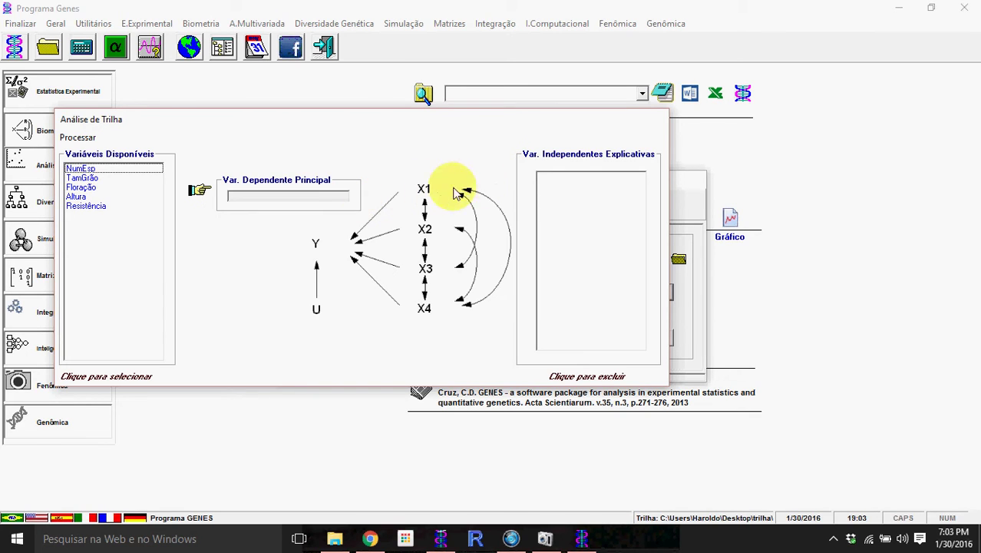
left_click(512, 176)
left_click(321, 182)
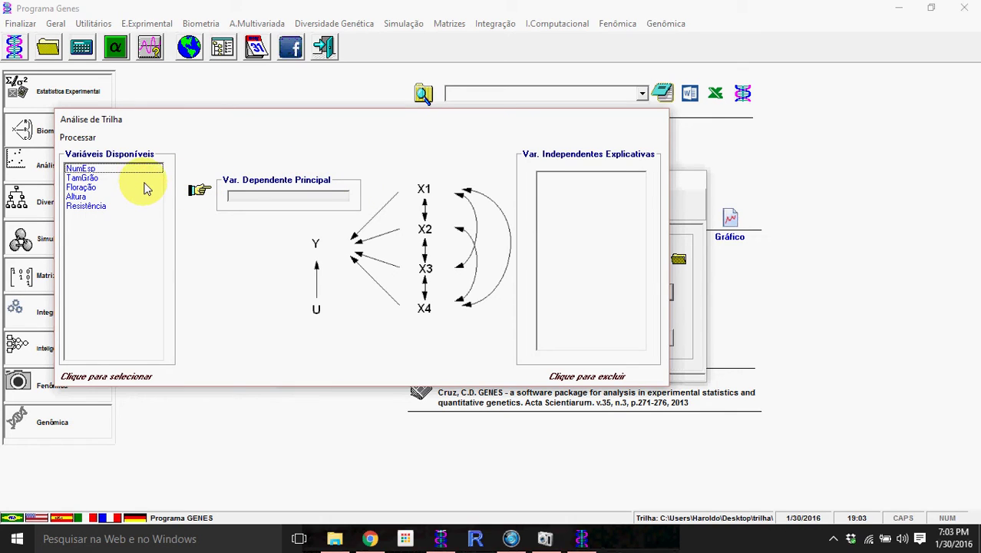
left_click(98, 177)
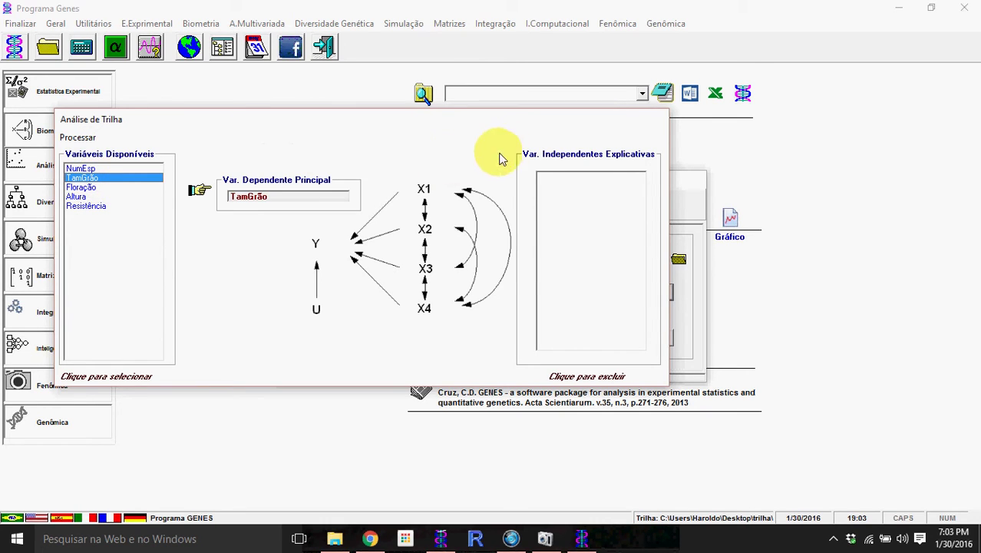
Step: Add NumEsp, Floração, Altura and Resistência as the independent explanatory variables
left_click(534, 167)
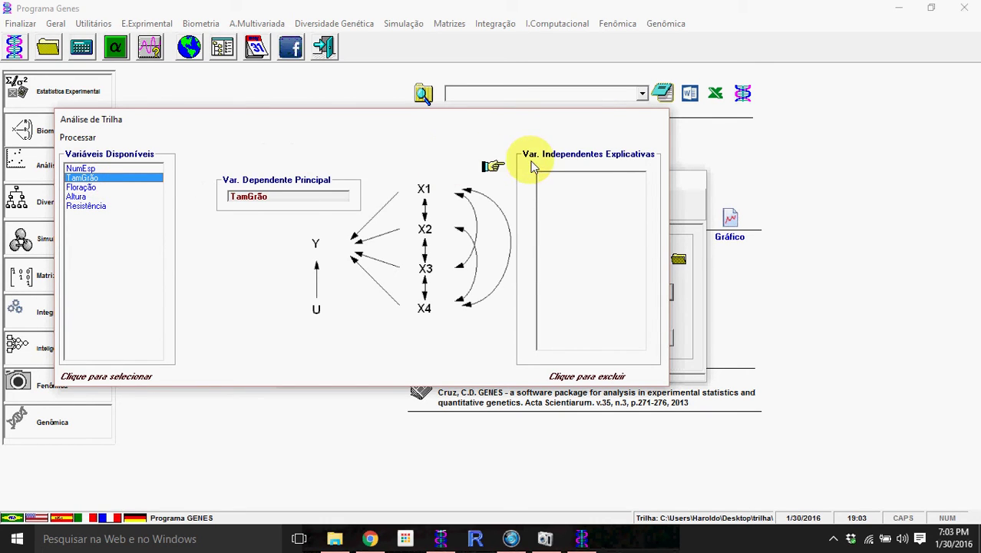
left_click(86, 170)
left_click(94, 187)
left_click(92, 197)
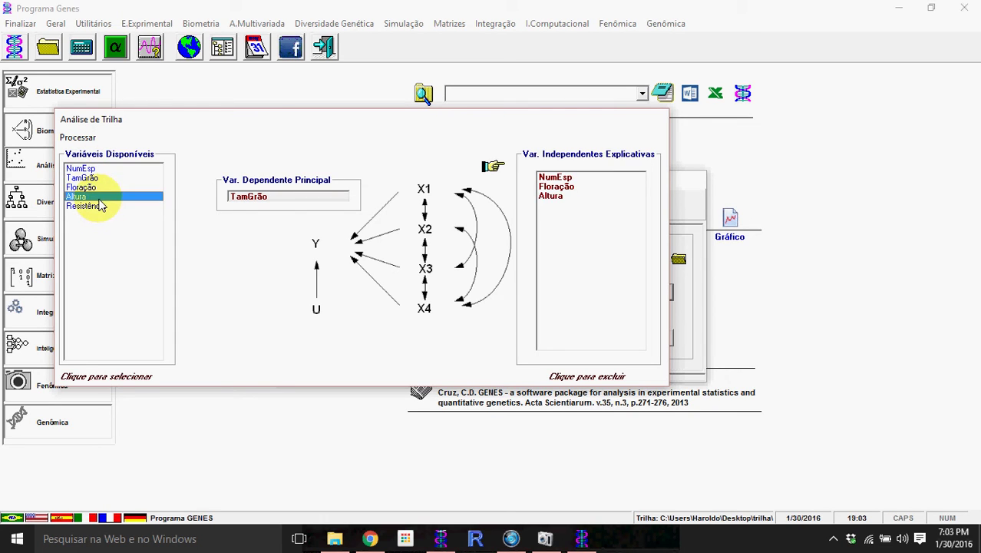
left_click(113, 207)
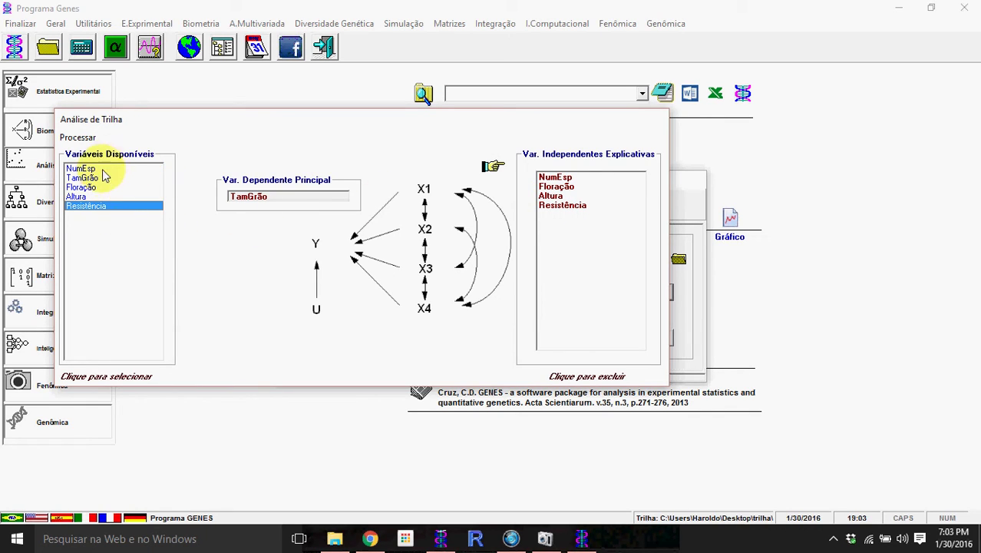
Step: Remove Altura and Resistência from the explanatory variables and add both back
left_click(545, 197)
left_click(546, 196)
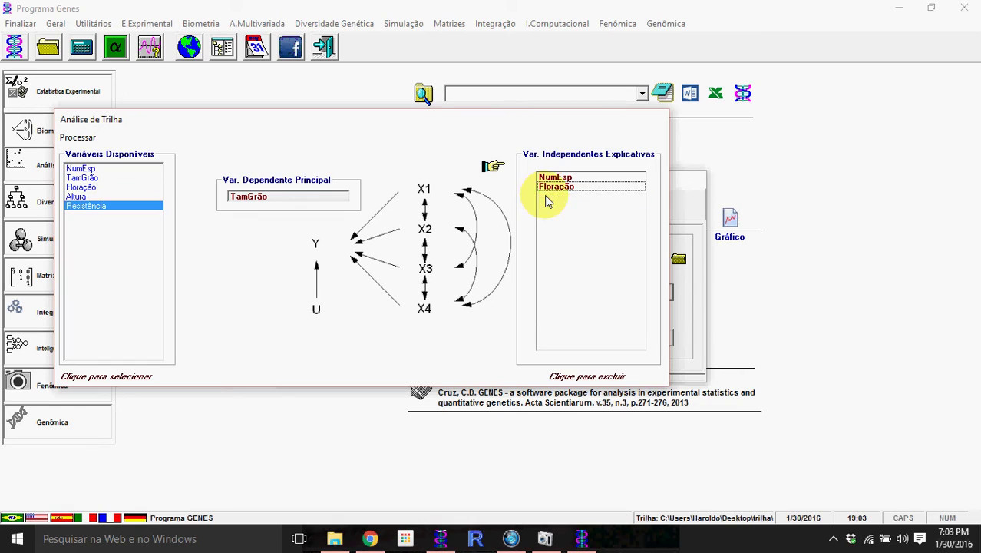
left_click(76, 197)
left_click(82, 207)
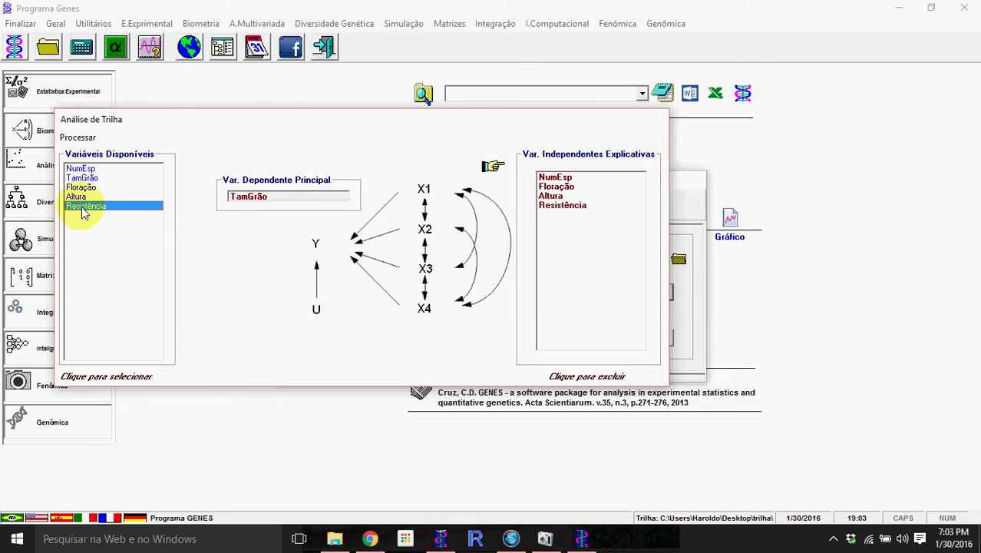
Step: Process the path analysis and look over the report's results heading, first explanatory variable and basic variable
left_click(84, 142)
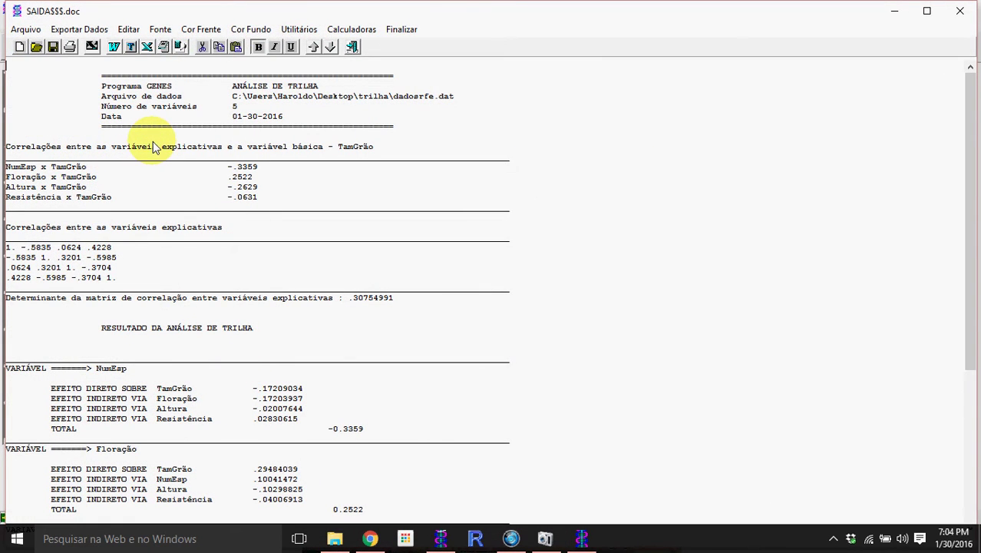
scroll(154, 145, "down", 2)
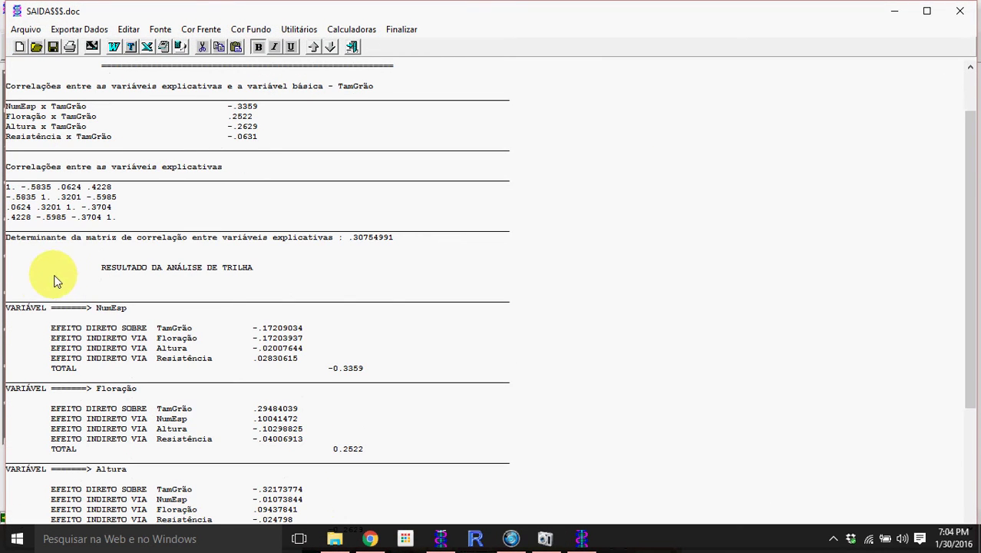
left_click_drag(99, 268, 254, 275)
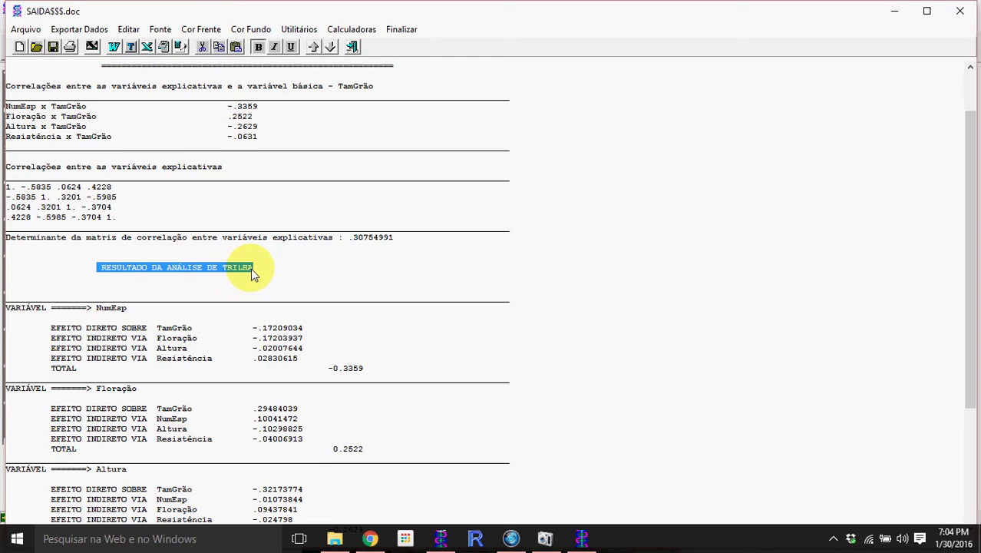
left_click_drag(6, 310, 36, 312)
left_click_drag(96, 309, 122, 310)
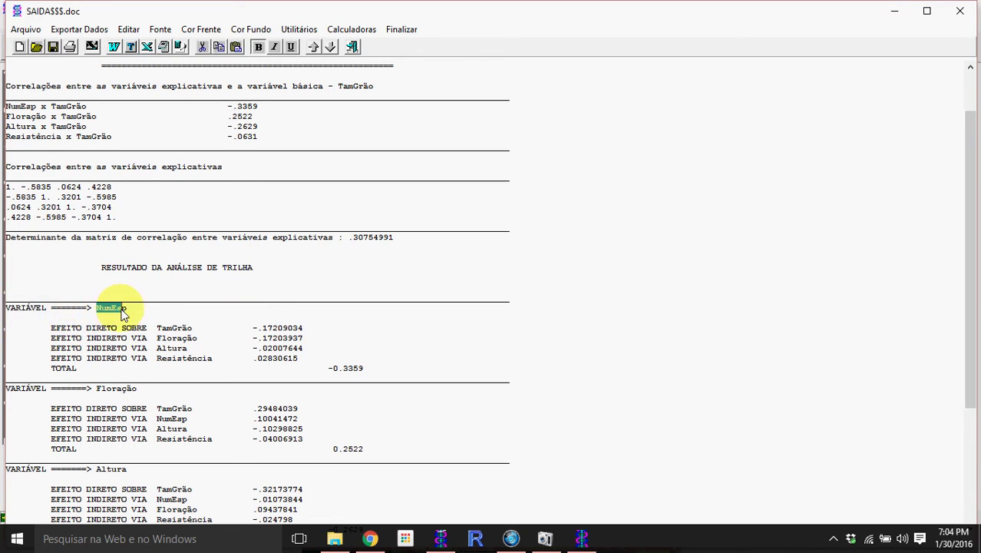
scroll(129, 313, "up", 2)
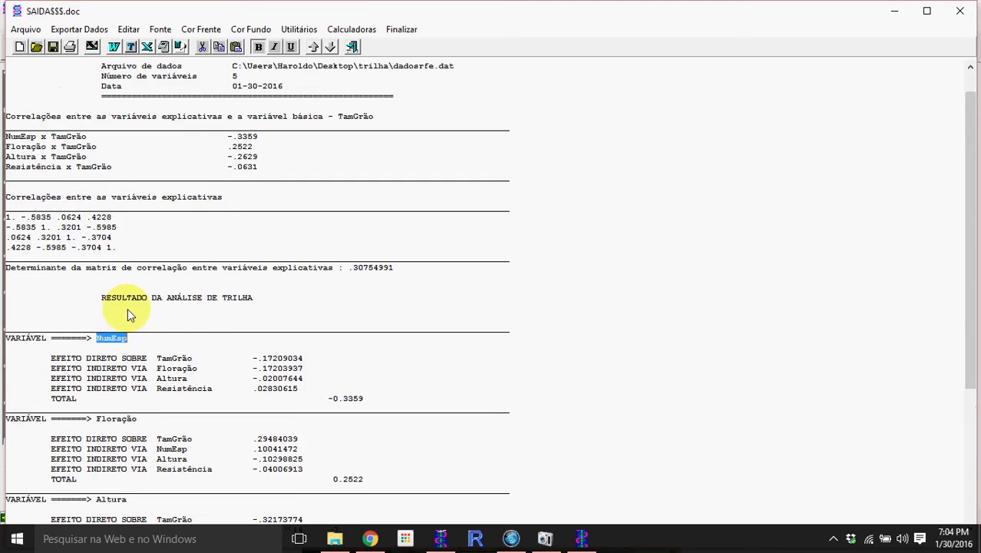
left_click_drag(338, 146, 363, 146)
scroll(210, 409, "down", 2)
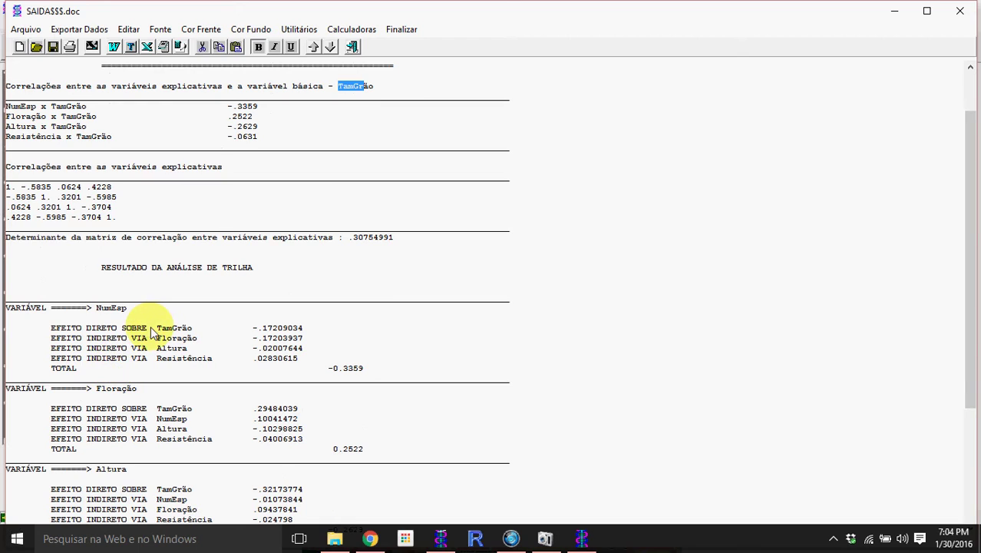
Step: Examine the direct effect of NumEsp on TamGrão and its indirect effects via Floração, Altura and Resistência
left_click_drag(156, 330, 190, 333)
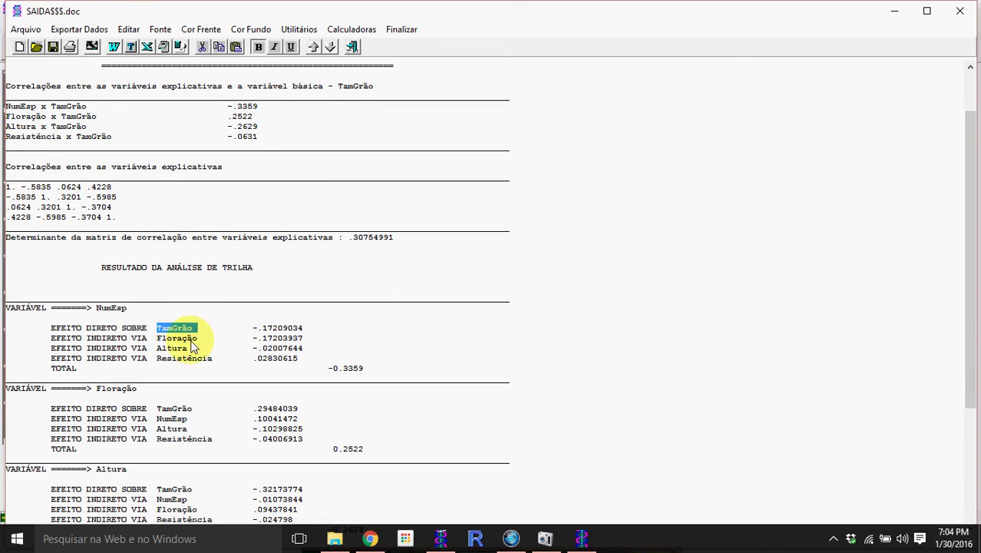
double_click(112, 307)
mouse_move(157, 338)
left_mouse_down()
mouse_move(199, 344)
mouse_move(161, 331)
left_mouse_up()
double_click(115, 309)
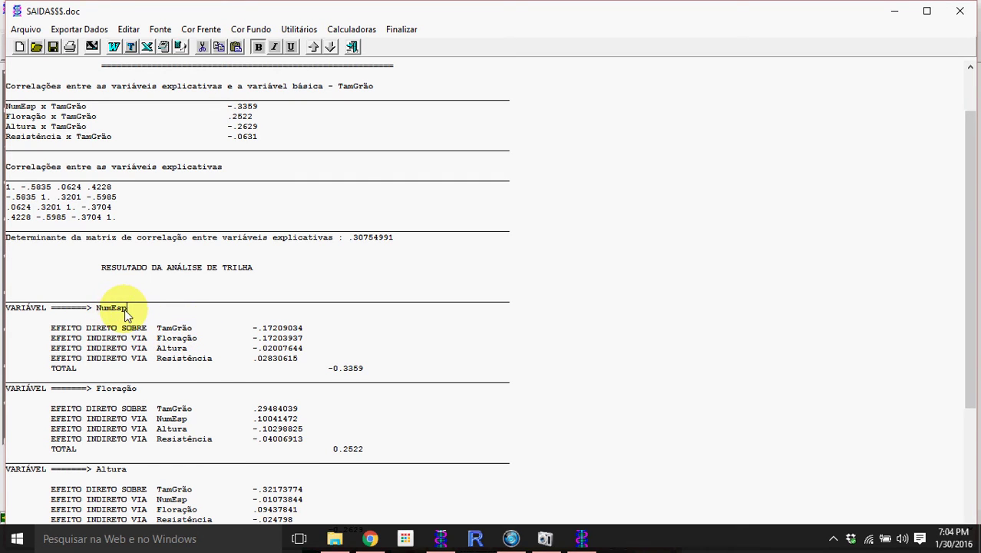
left_click_drag(190, 350, 162, 349)
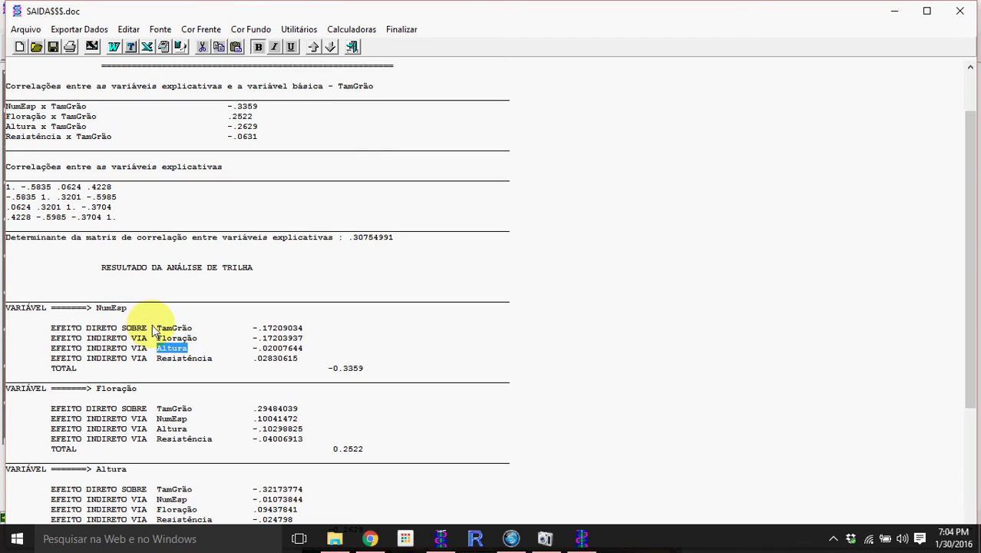
double_click(178, 327)
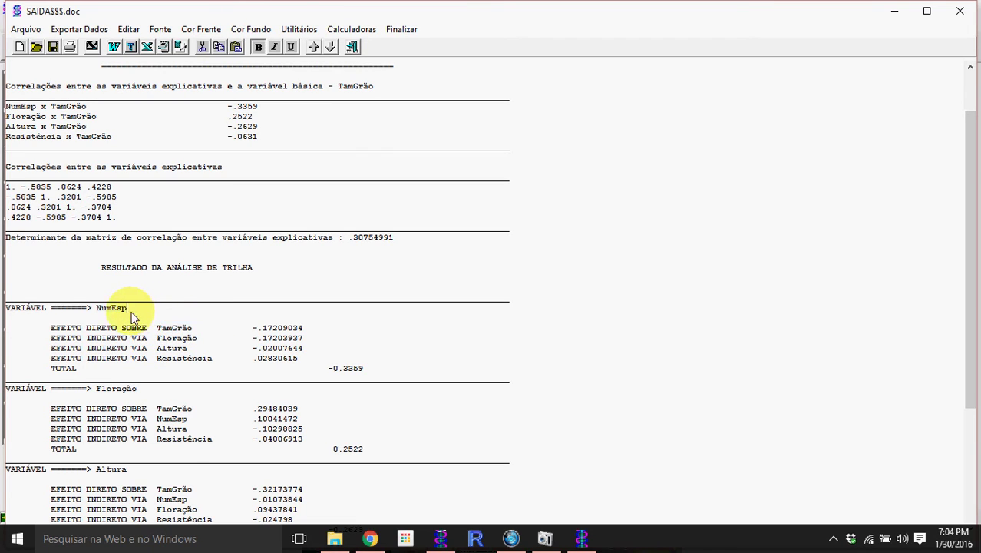
left_click_drag(134, 313, 102, 312)
left_click_drag(156, 357, 157, 328)
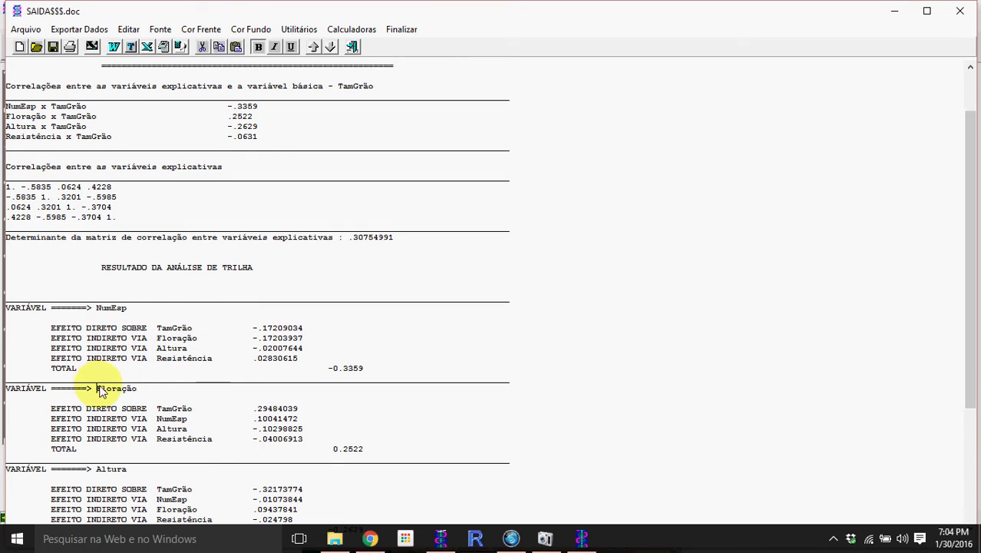
Step: Review the report sections for Floração, Altura and Resistência, down to the list of generated files
left_click_drag(96, 392, 149, 392)
left_click_drag(92, 468, 135, 476)
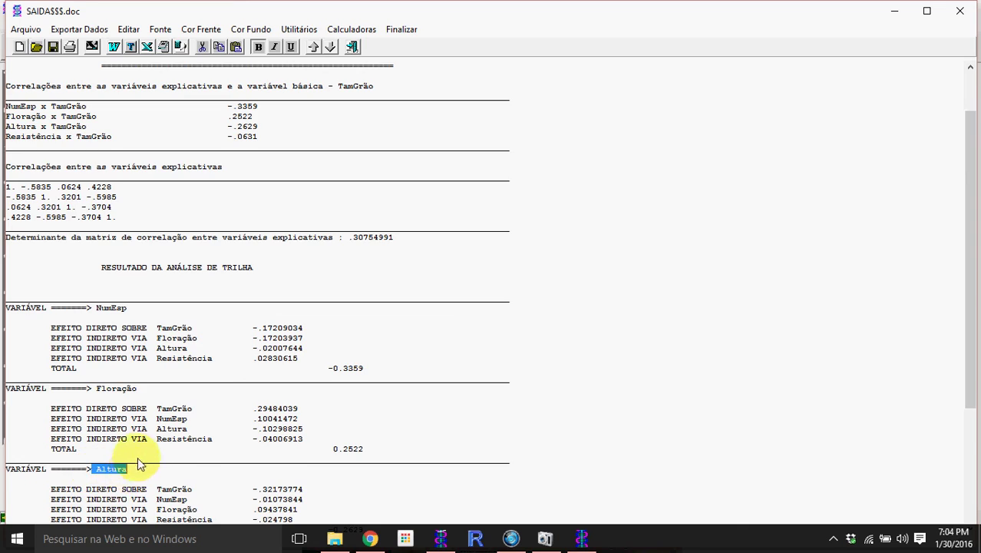
scroll(134, 476, "down", 4)
left_click_drag(94, 436, 187, 432)
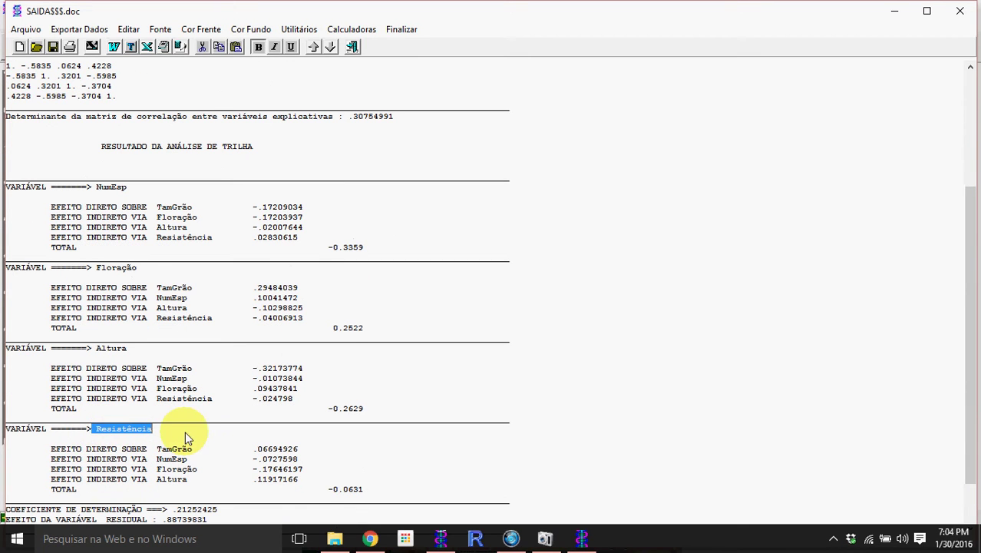
left_click(194, 430)
scroll(194, 432, "down", 1)
scroll(194, 436, "down", 1)
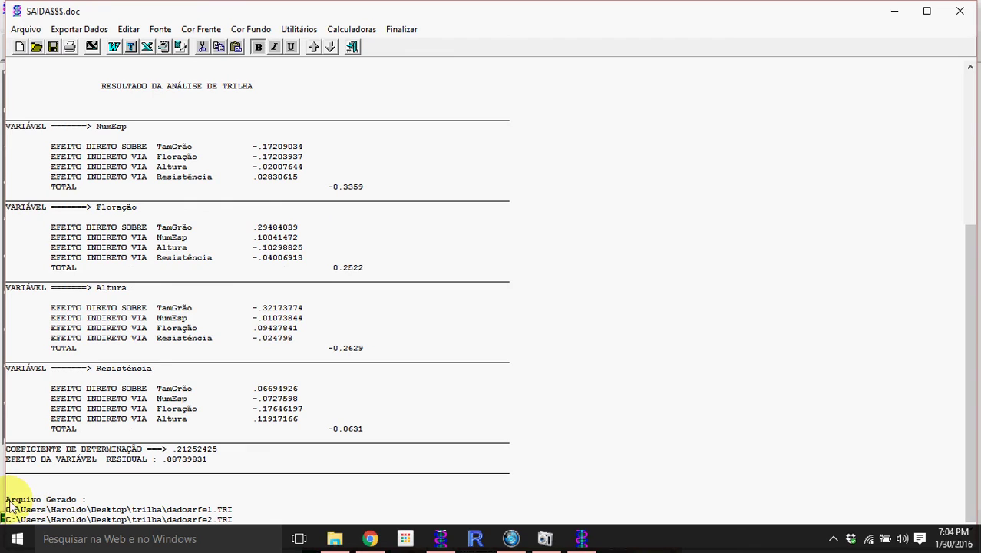
left_click_drag(6, 499, 90, 500)
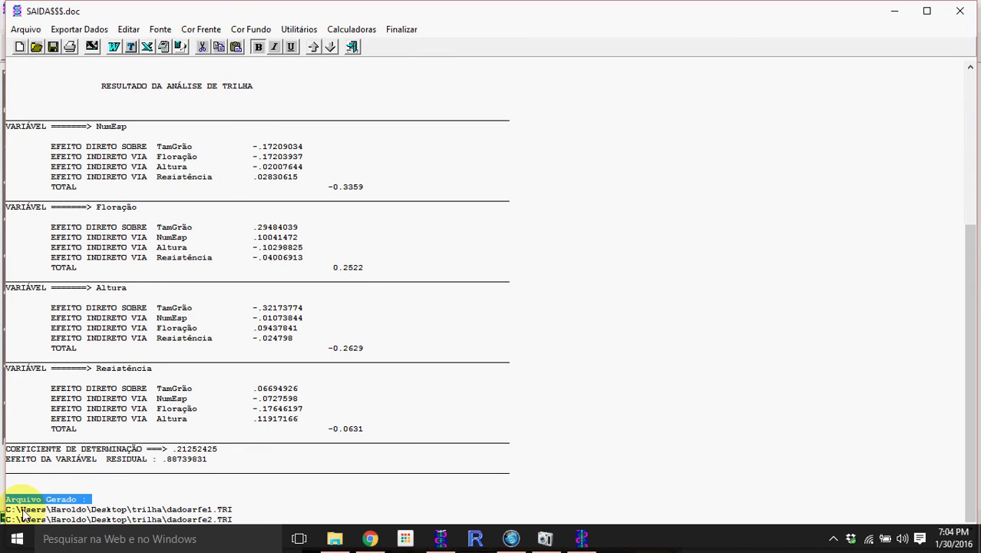
Step: Check the paths of the two generated .TRI files at the end of the path analysis report, and close the report
left_click_drag(6, 509, 239, 522)
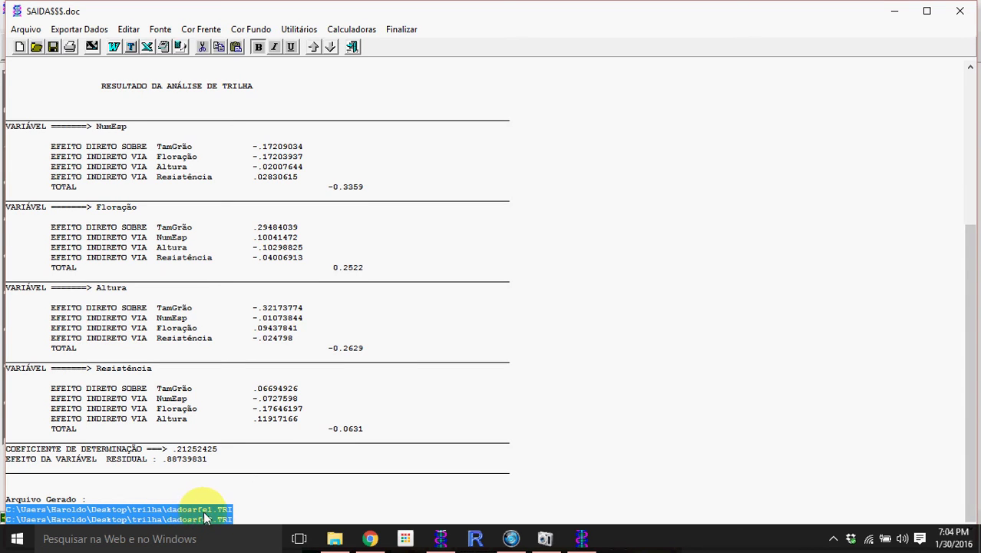
left_click_drag(217, 509, 230, 510)
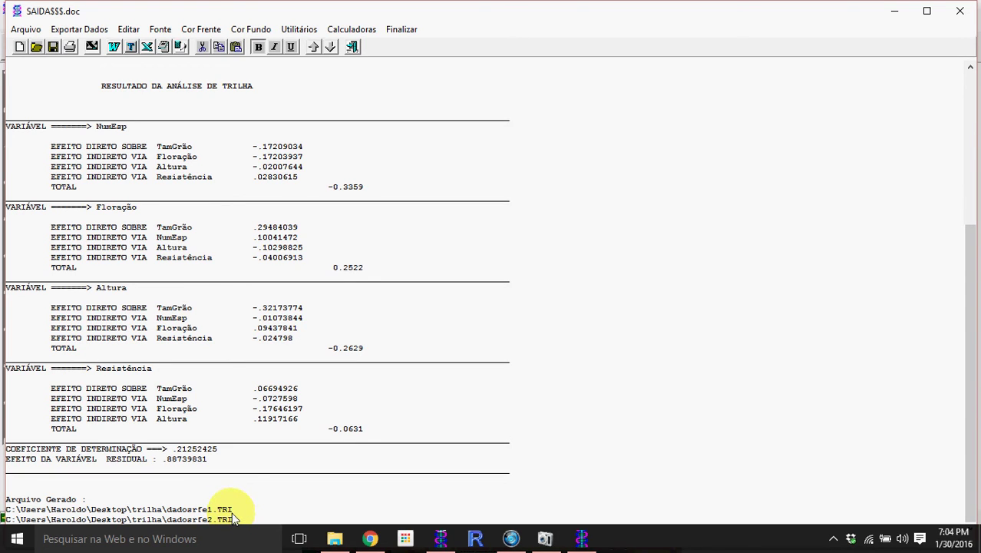
scroll(315, 476, "up", 4)
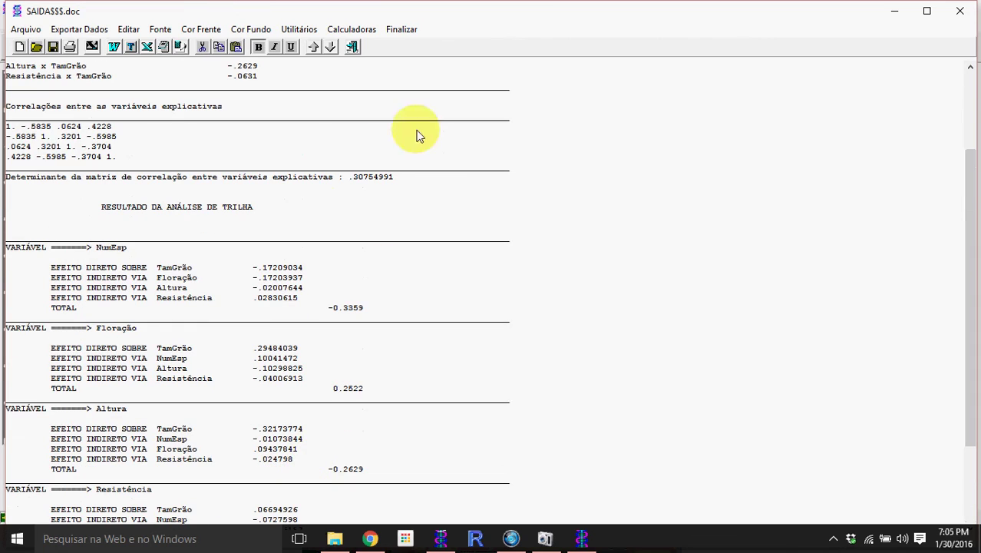
left_click(351, 45)
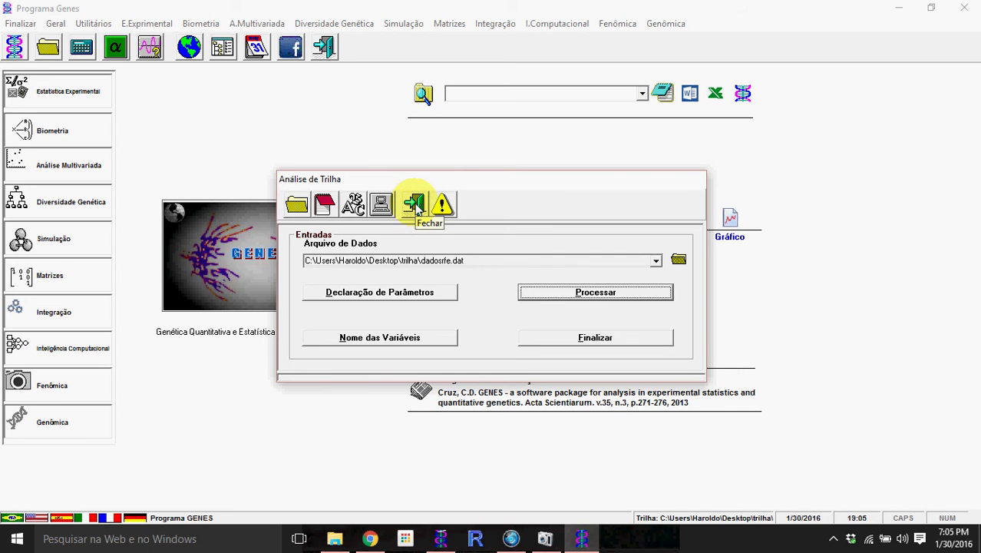
left_click(370, 538)
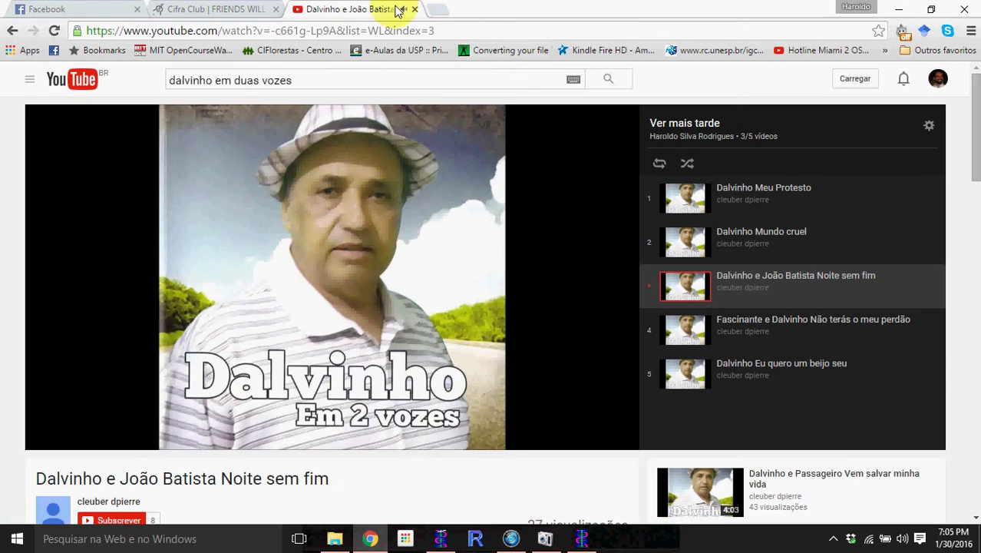
left_click(370, 538)
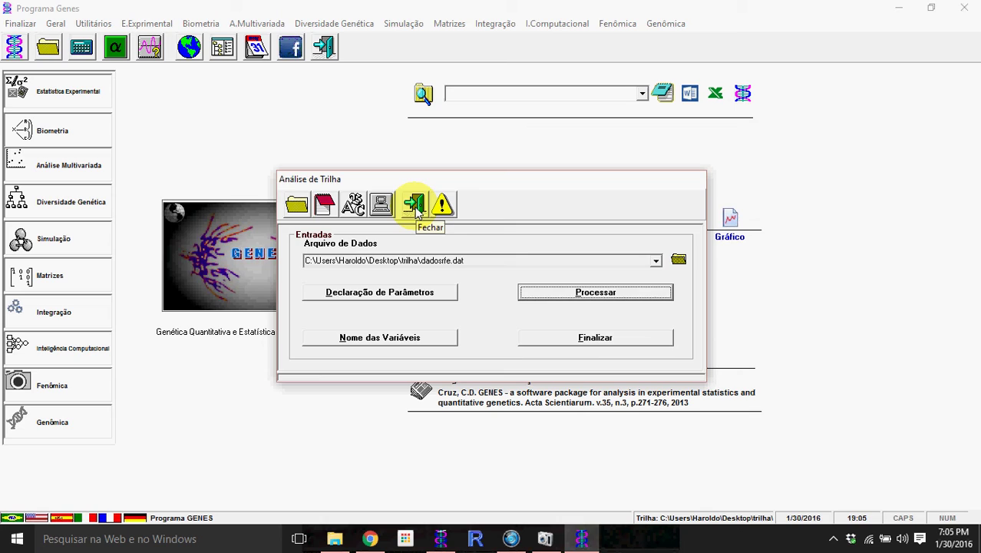
Step: Close the Análise de Trilha dialog and open the path analysis diagram tool, Análise de Trilha - Diagramas
left_click(415, 206)
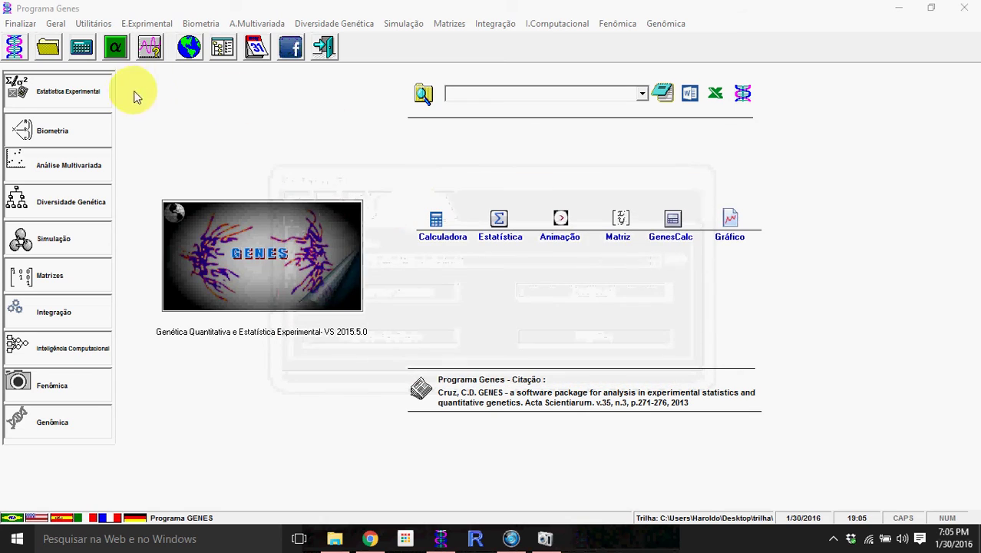
left_click(92, 89)
mouse_move(267, 148)
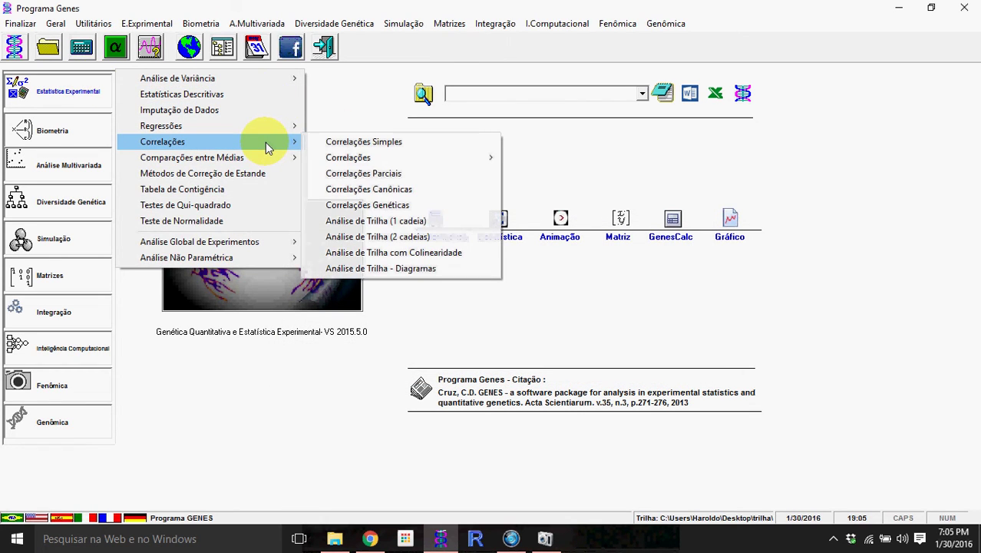
left_click(340, 270)
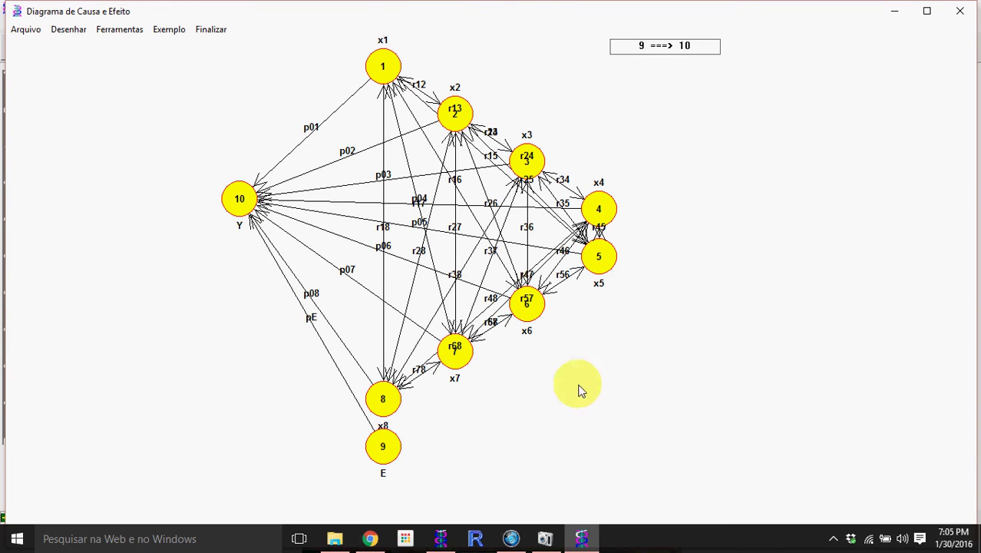
Step: Load dadosrfe1.TRI from the trilha folder on the desktop into the cause-and-effect diagram
left_click(28, 31)
left_click(50, 60)
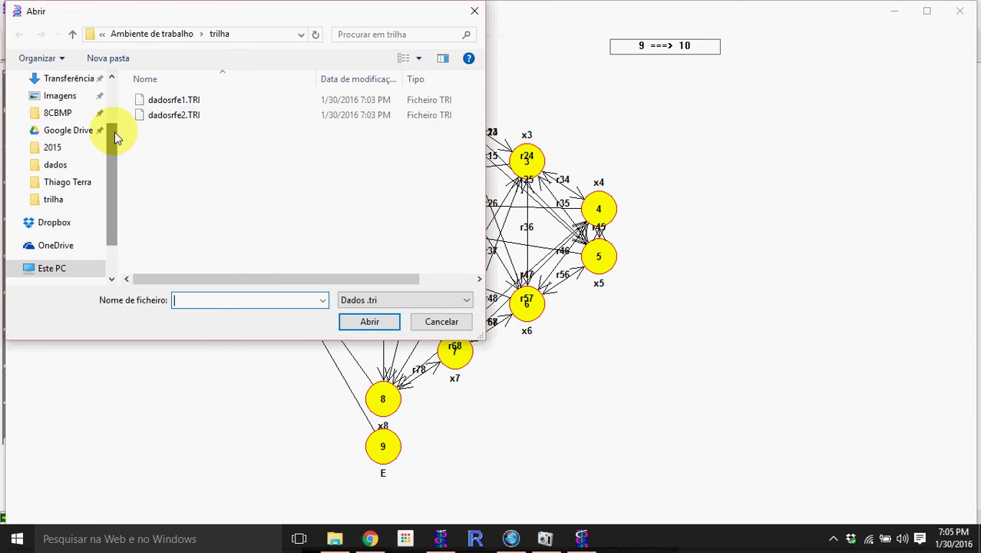
left_click_drag(117, 132, 111, 63)
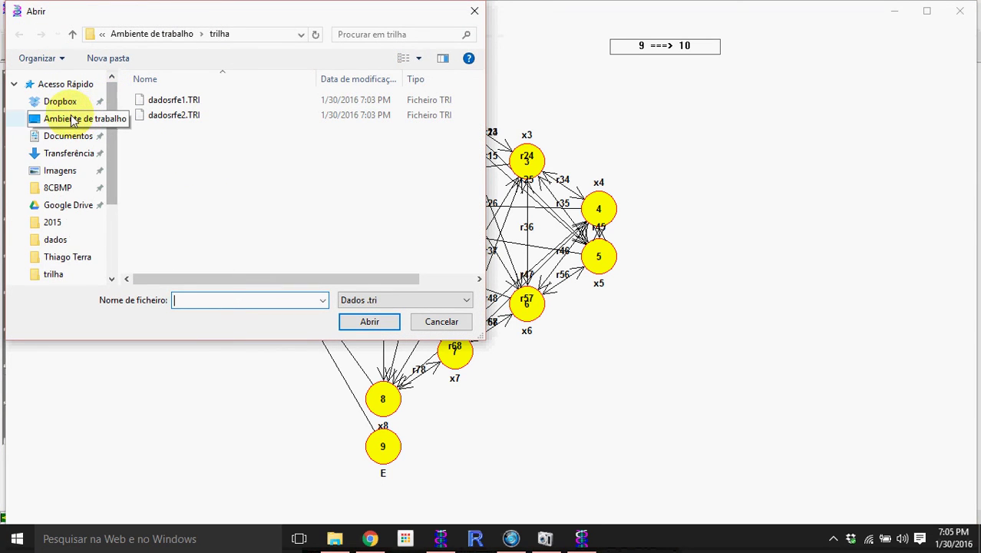
left_click(68, 119)
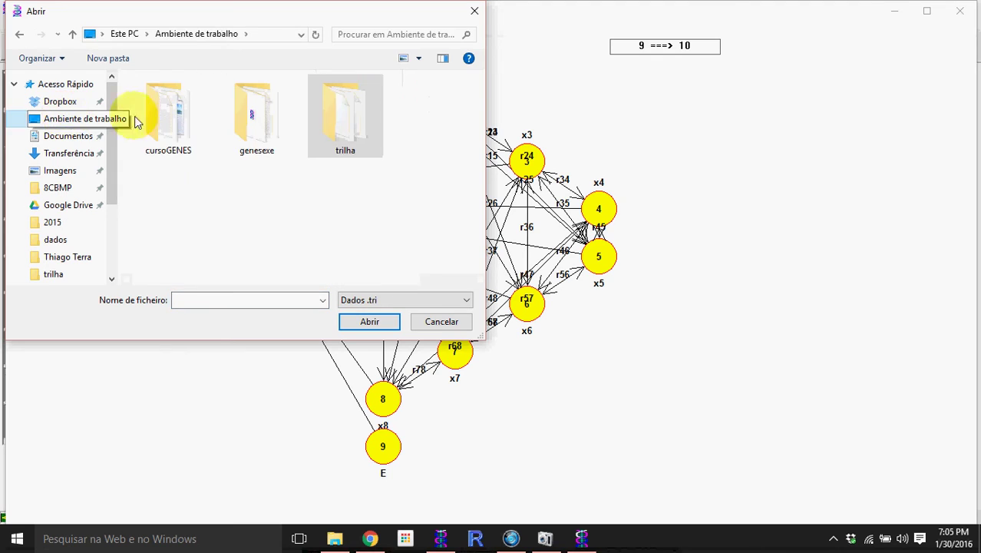
double_click(324, 119)
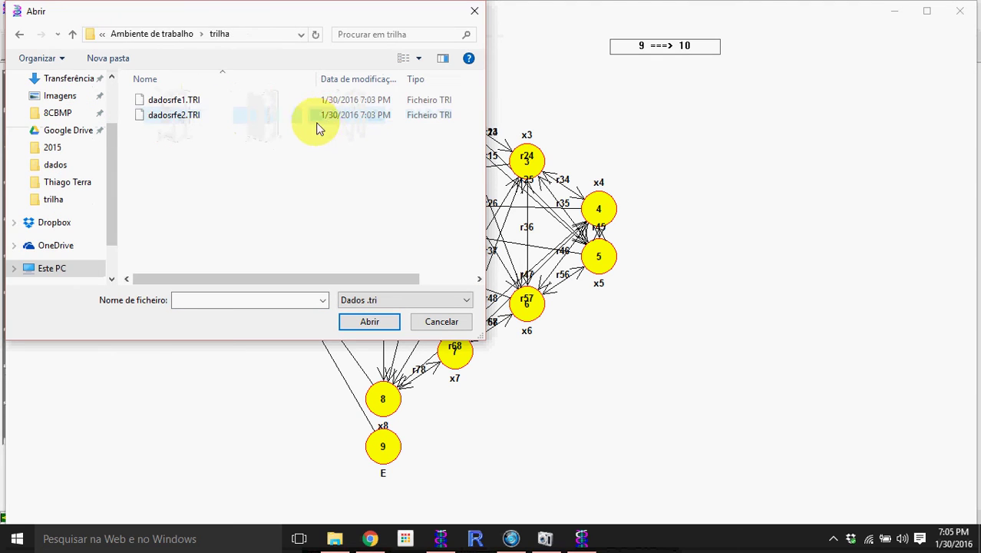
left_click(215, 101)
left_click(216, 117)
left_click(218, 103)
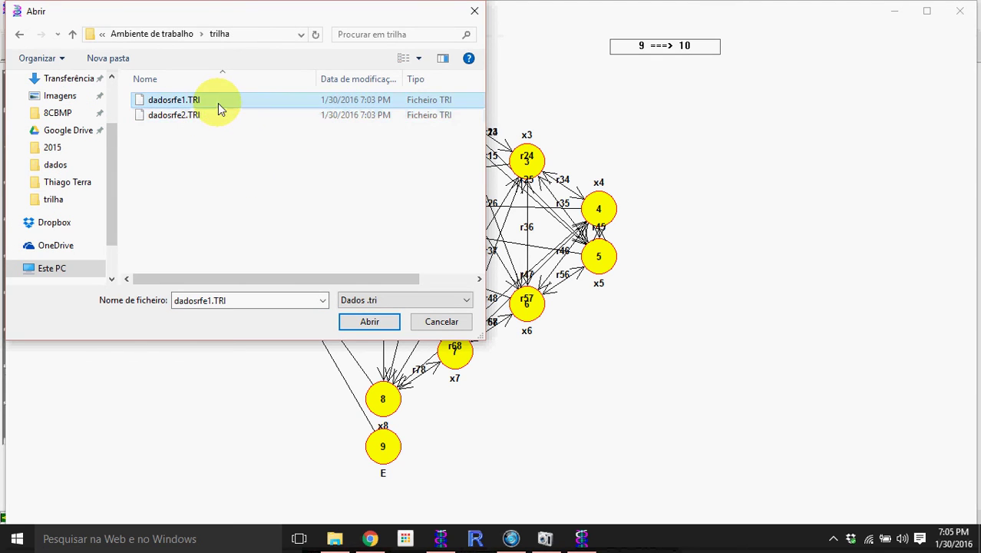
left_click(218, 113)
left_click(221, 102)
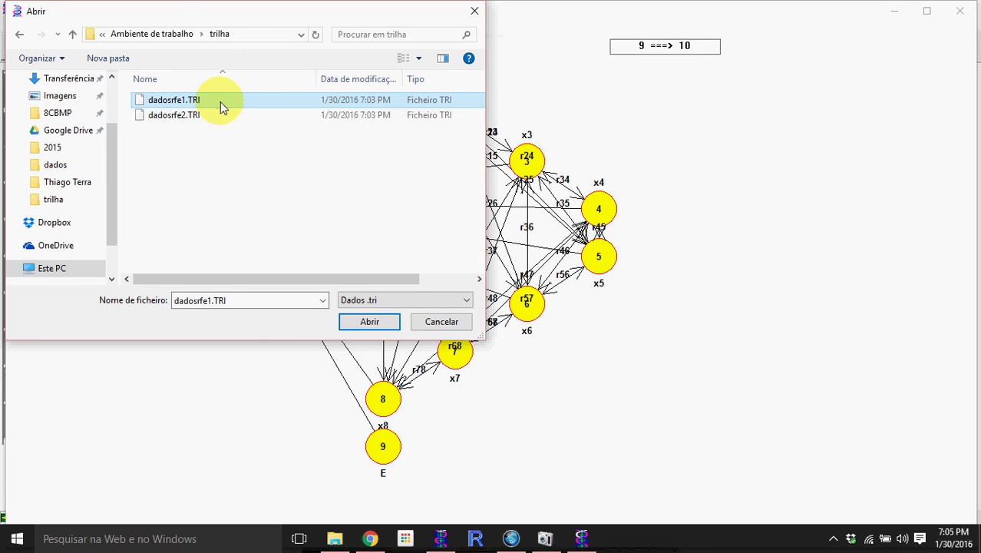
left_click(369, 321)
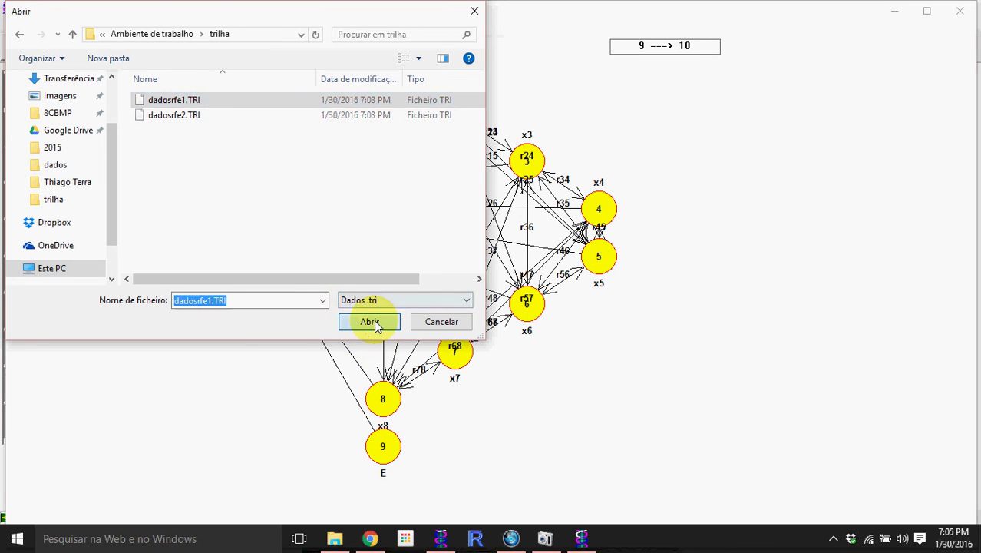
Step: Rearrange the NumEsp, Floração, Altura, Resistência and E nodes so the diagram's arrows and coefficient labels are spread apart
left_click_drag(455, 192, 507, 155)
left_click_drag(460, 280, 543, 343)
left_click_drag(510, 150, 552, 146)
left_click_drag(395, 371, 446, 391)
left_click_drag(384, 101, 437, 84)
left_click_drag(395, 458, 254, 406)
left_click(526, 372)
left_click_drag(432, 379, 388, 383)
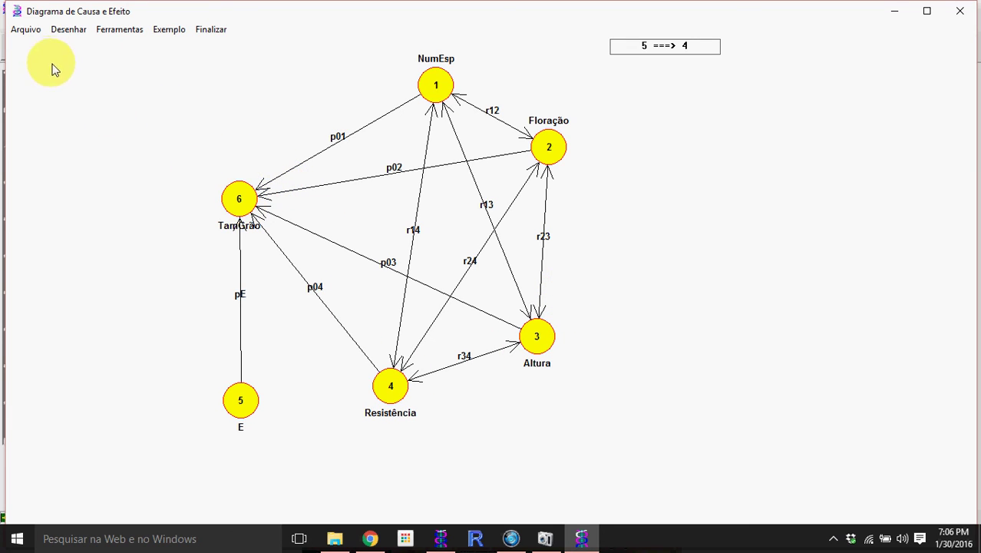
Step: Load dadosrfe2.TRI from the trilha folder into the cause-and-effect diagram
left_click(23, 31)
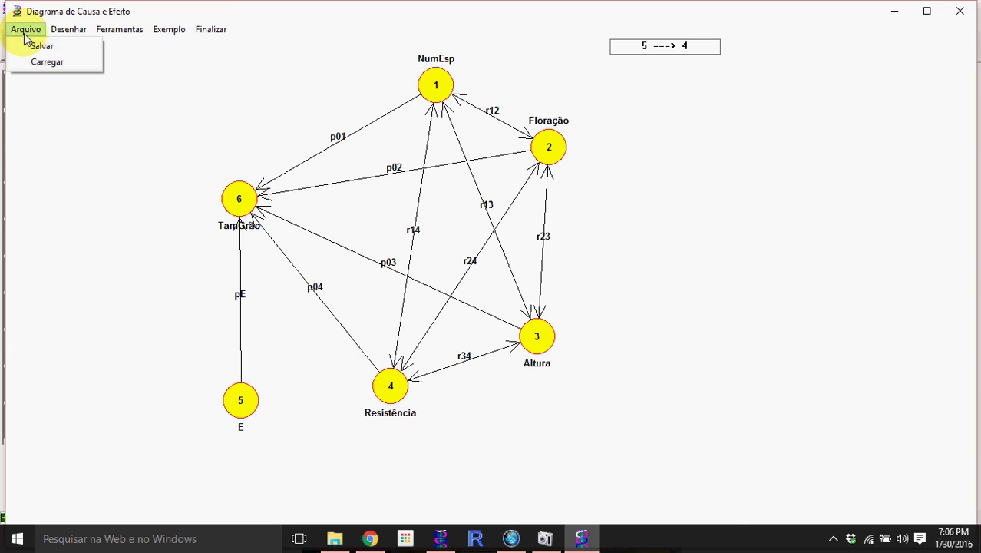
left_click(46, 61)
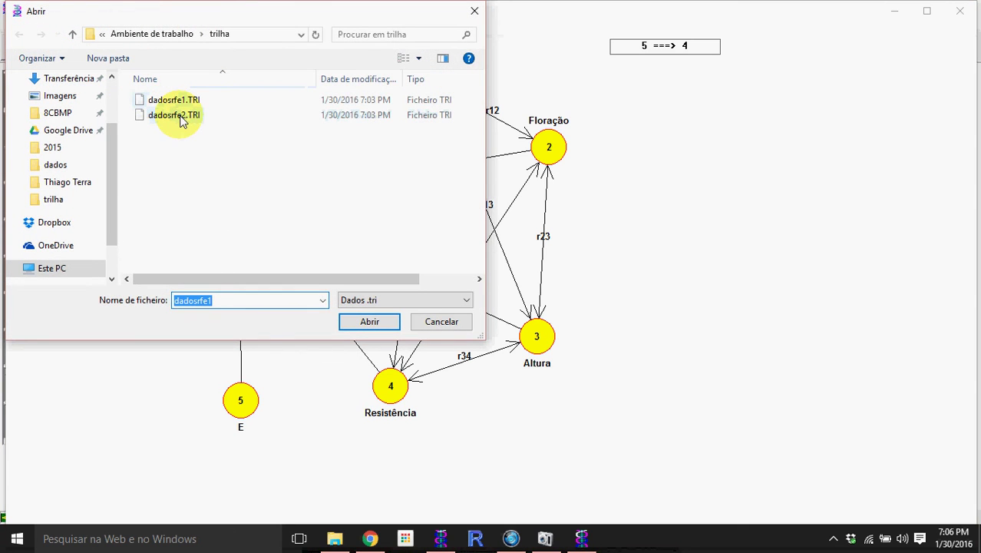
left_click(182, 117)
left_click(367, 323)
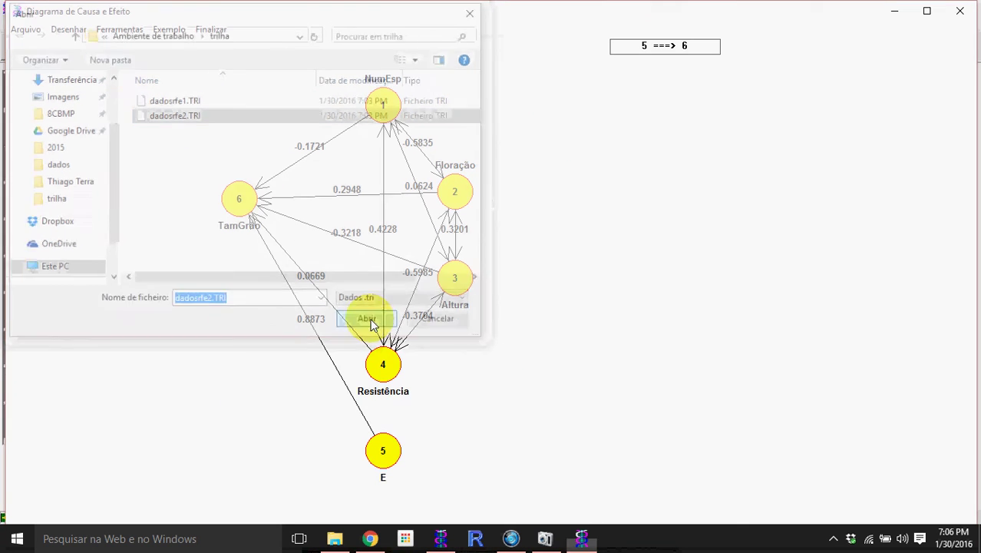
Step: Spread out the Floração, Altura, Resistência and E nodes so the diagram's numeric coefficients are readable
left_click_drag(459, 193, 539, 146)
left_click_drag(460, 290, 549, 337)
left_click_drag(390, 364, 368, 362)
left_click_drag(383, 421, 198, 426)
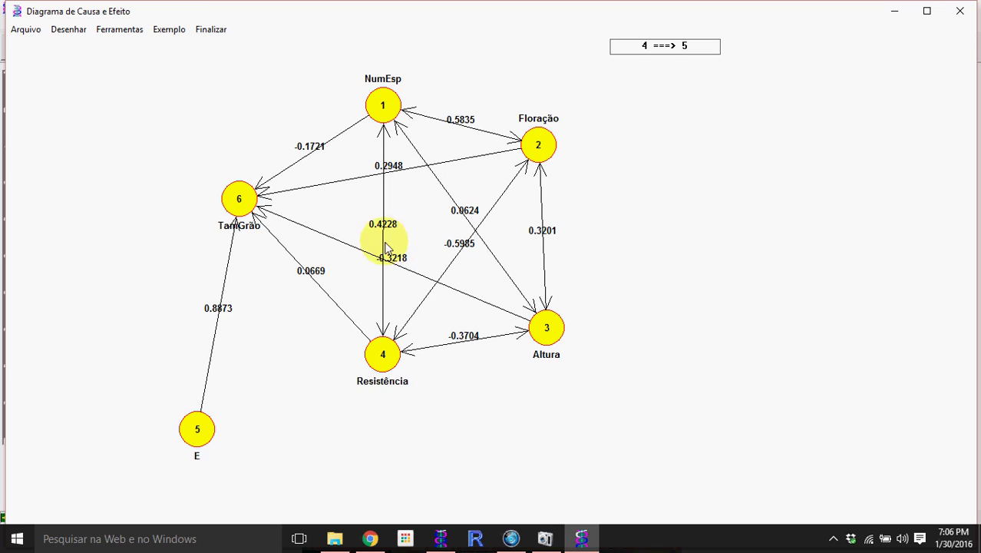
left_click_drag(382, 353, 363, 349)
left_click_drag(546, 323, 551, 312)
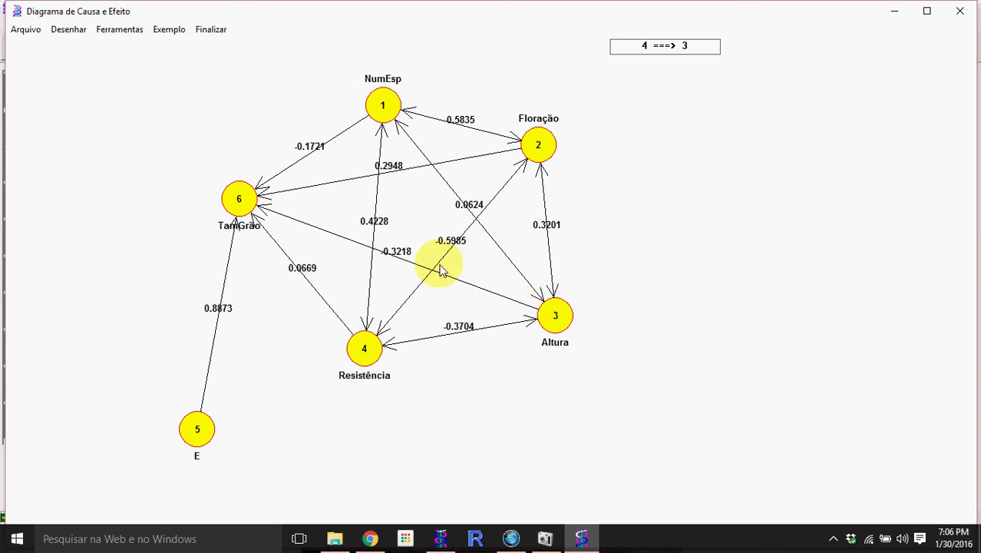
left_click(136, 30)
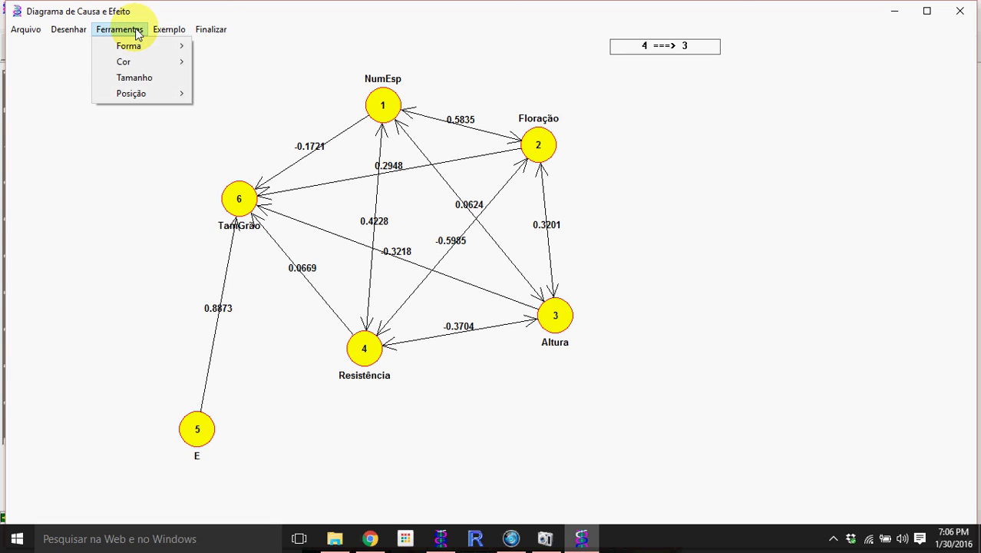
left_click(136, 31)
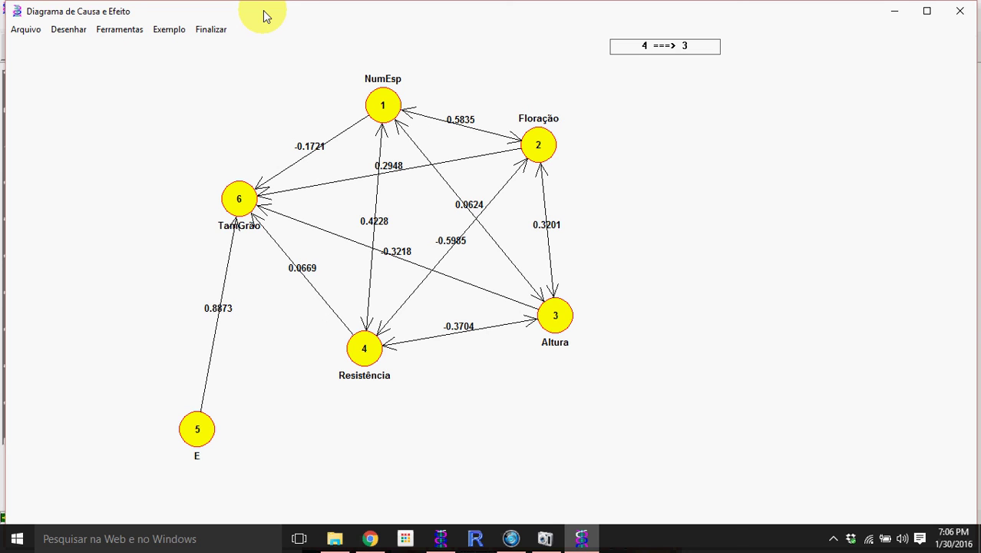
Step: Switch to Paint and paste the captured screenshot of the path diagram into a blank image
left_click(17, 538)
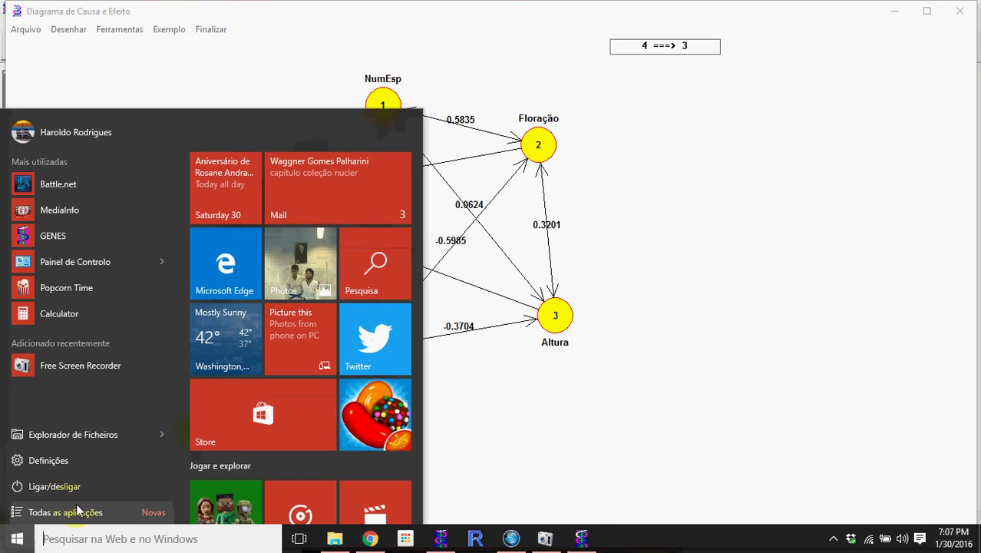
type("paint")
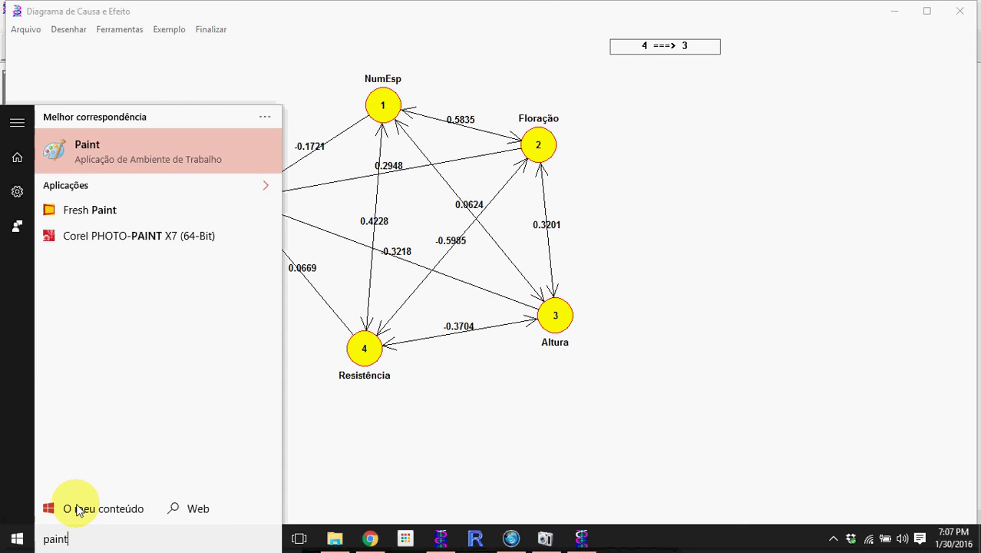
key("Return")
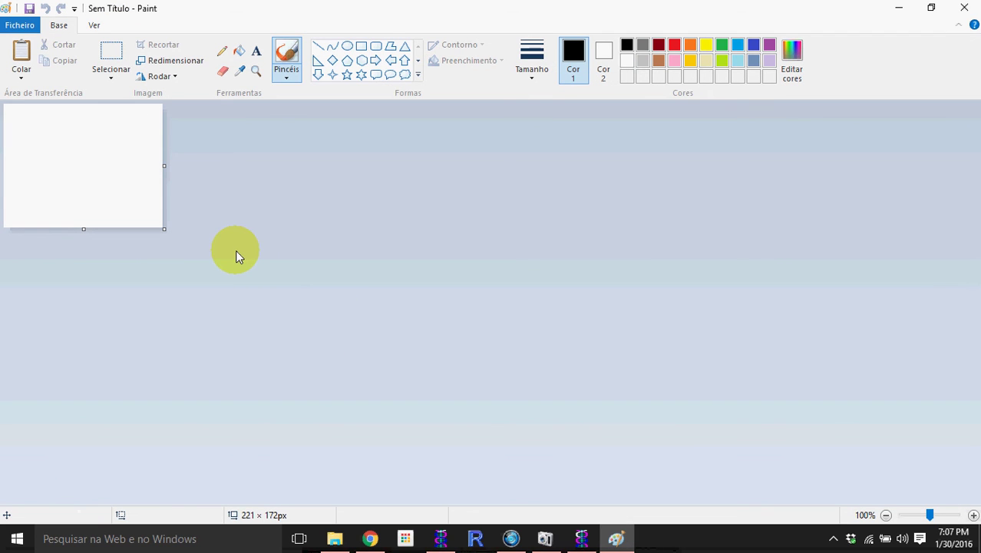
key("ctrl+v")
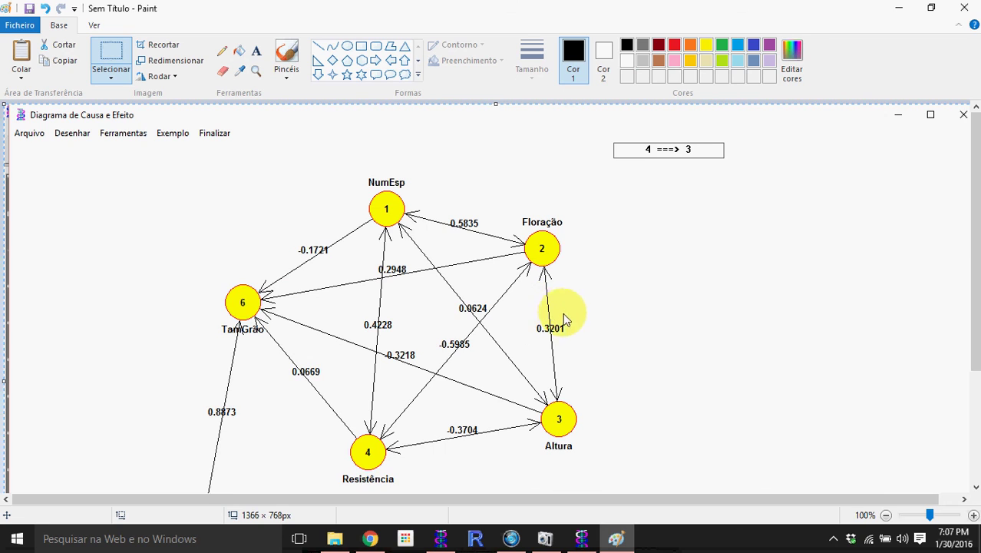
Step: Shift the pasted screenshot up and left and crop the canvas around the diagram to about 626 × 574 px
left_click_drag(581, 336, 428, 268)
scroll(556, 293, "down", 1, "ctrl")
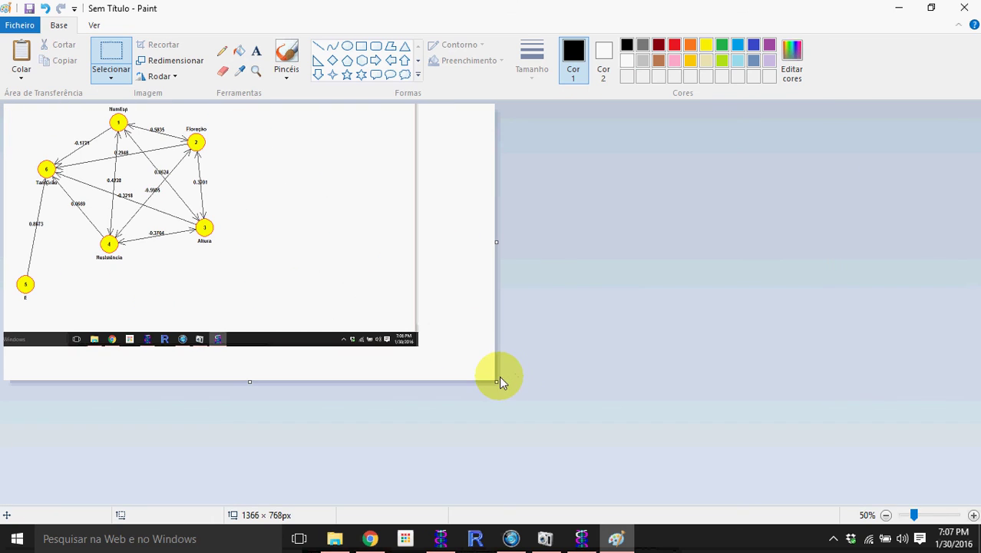
left_click_drag(496, 383, 230, 311)
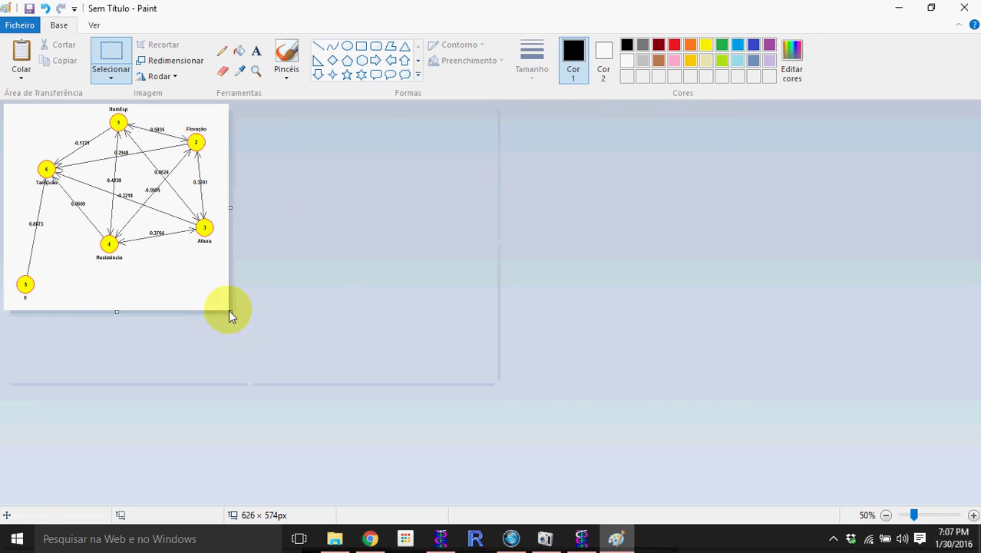
Step: Save the cropped image as the PNG file diagrama in the trilha folder, and close Paint
left_click(29, 8)
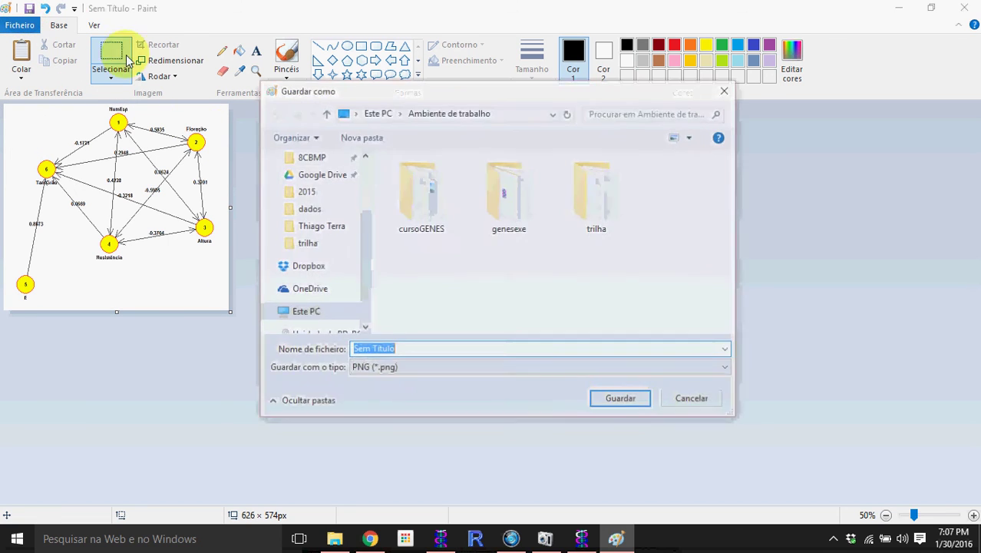
double_click(586, 198)
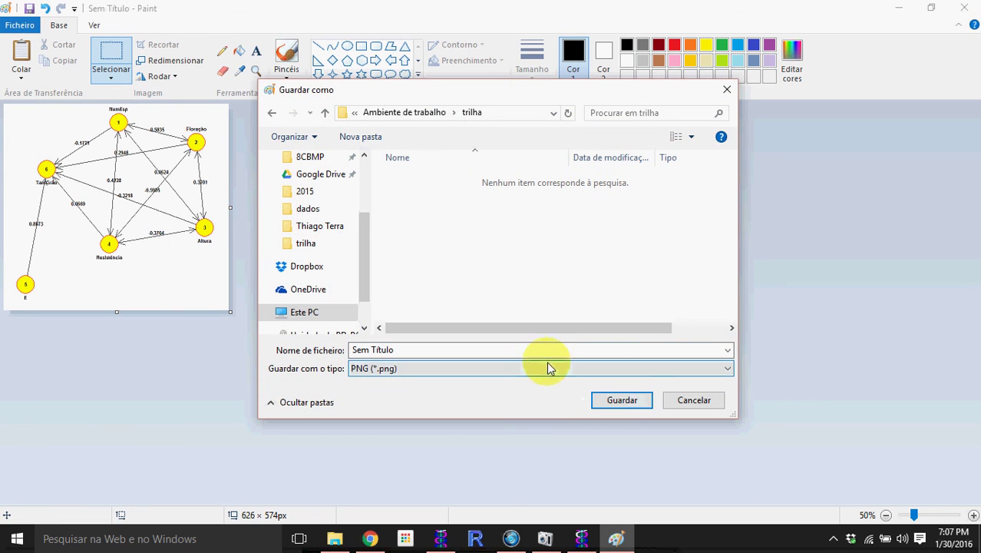
type("diagrama")
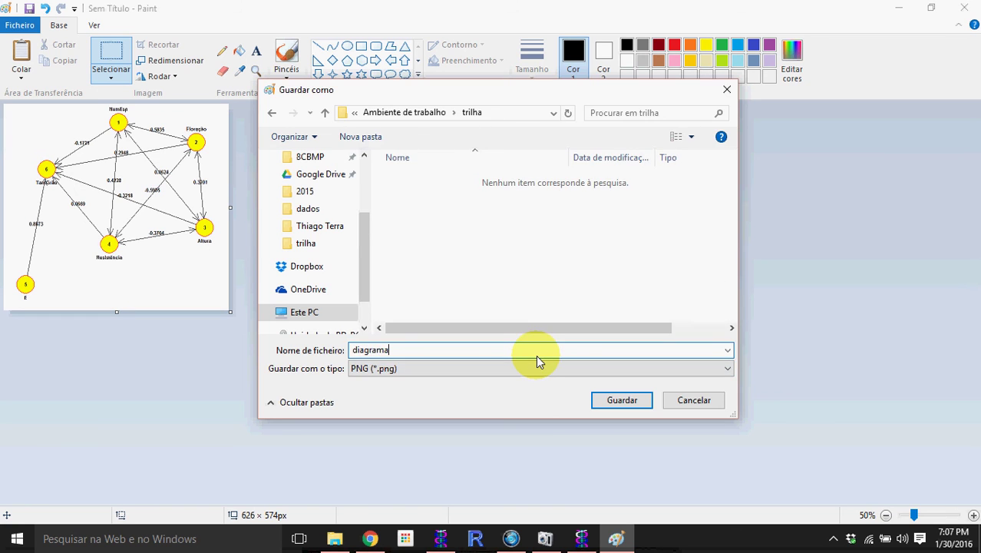
key("Return")
left_click(964, 8)
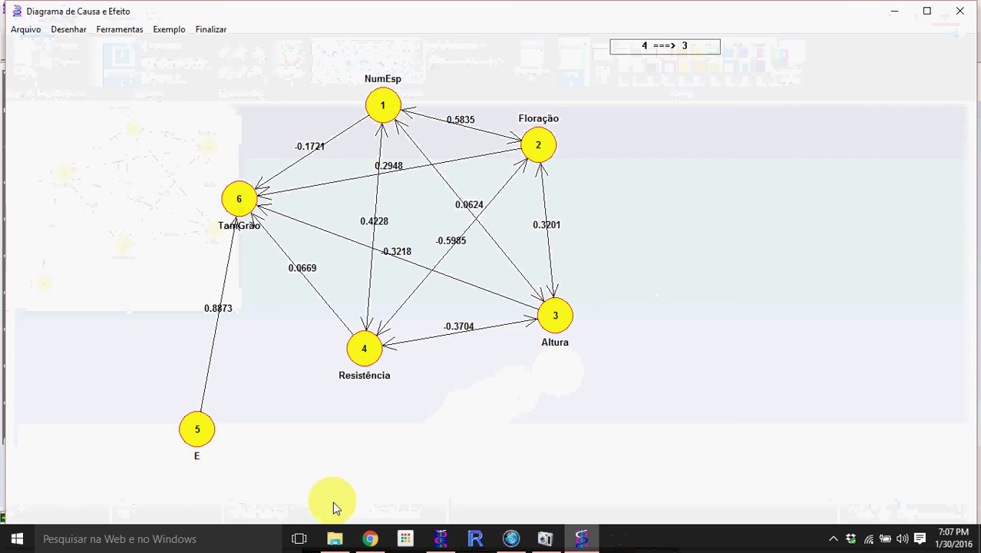
Step: Switch to the trilha folder in File Explorer, view the diagrama PNG image in Photos, and close the viewer
left_click(335, 538)
key("Down")
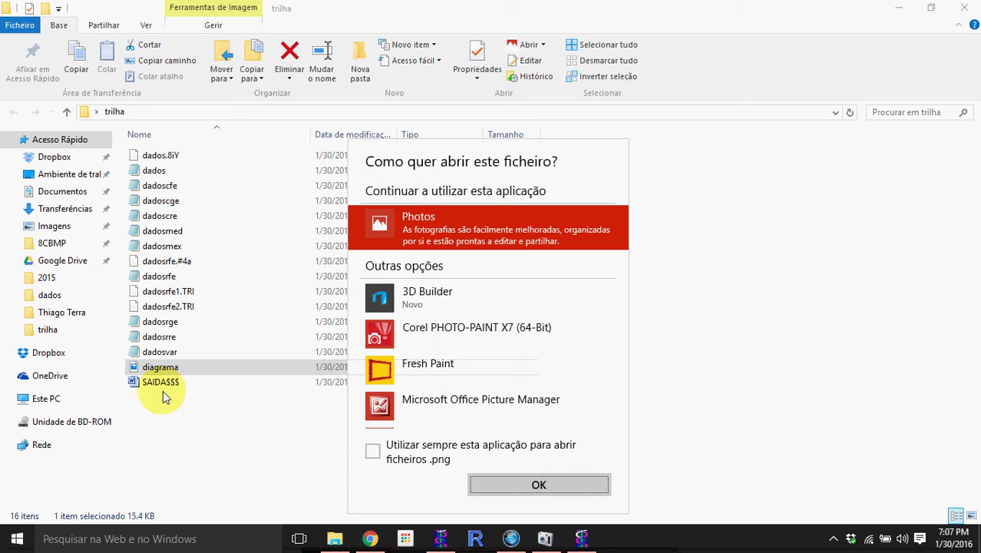
double_click(472, 232)
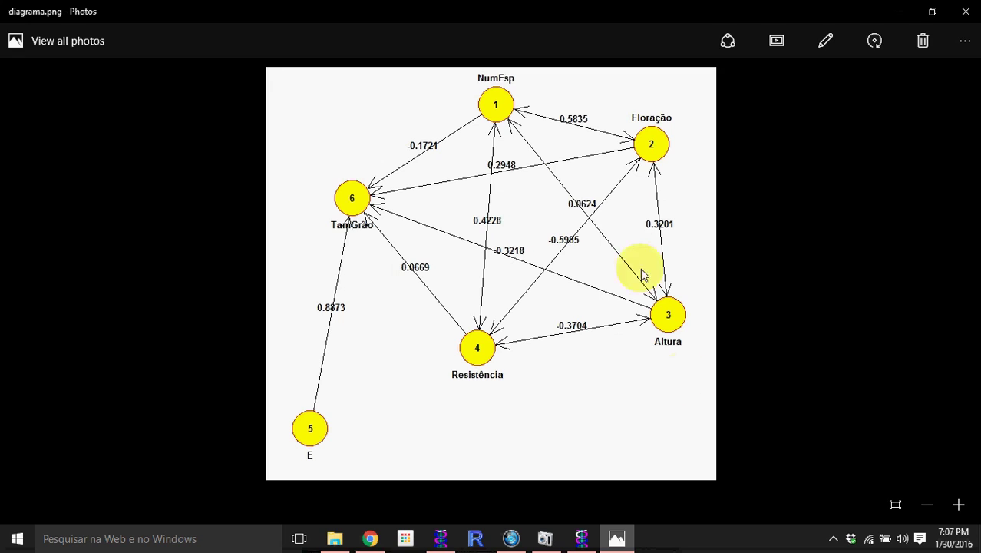
left_click(965, 11)
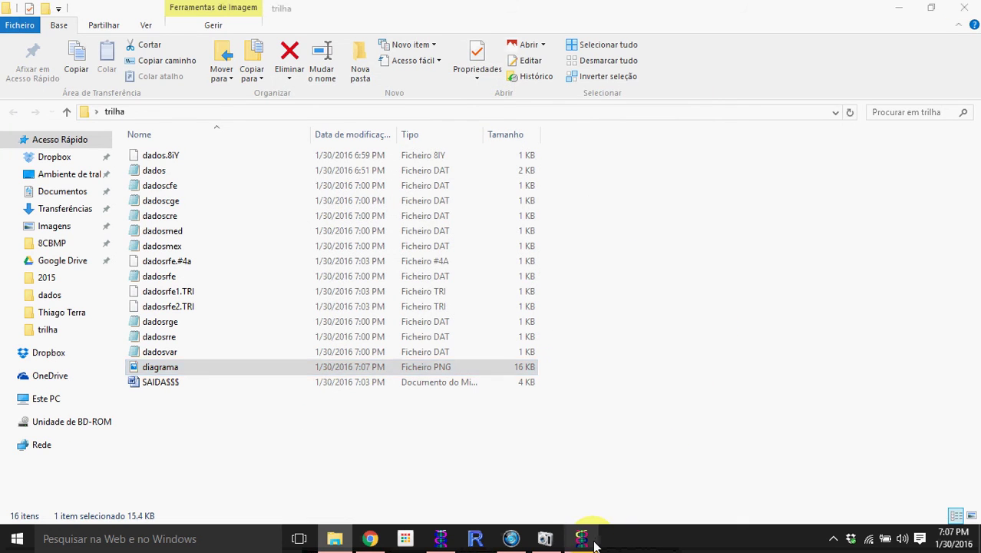
Step: Finish and close the cause-and-effect diagram window, and return to the main Genes window
left_click(587, 539)
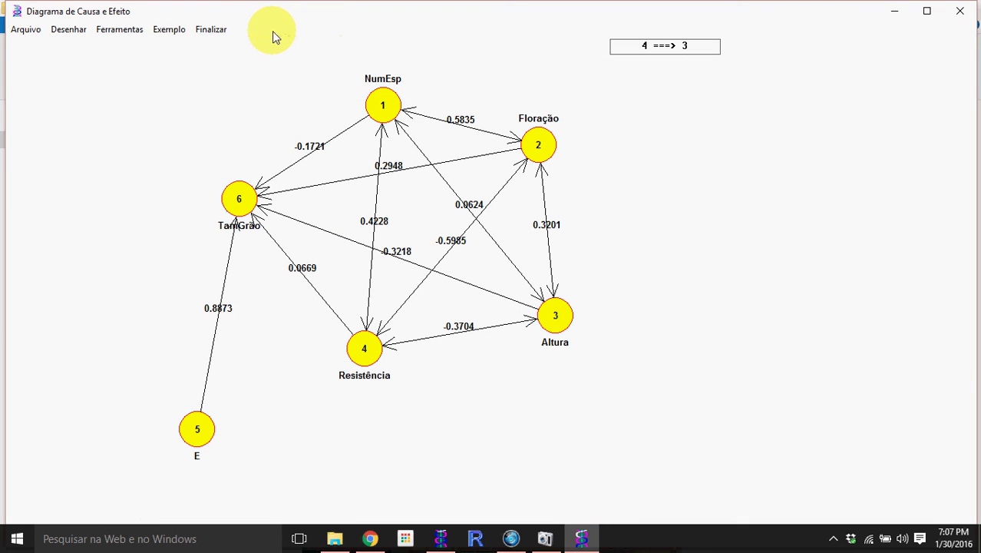
left_click(209, 30)
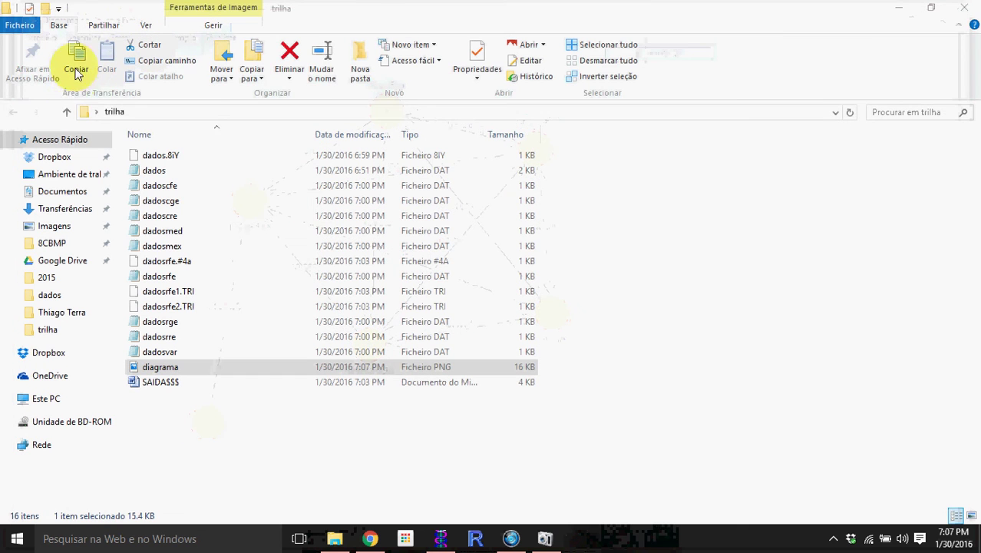
left_click(450, 544)
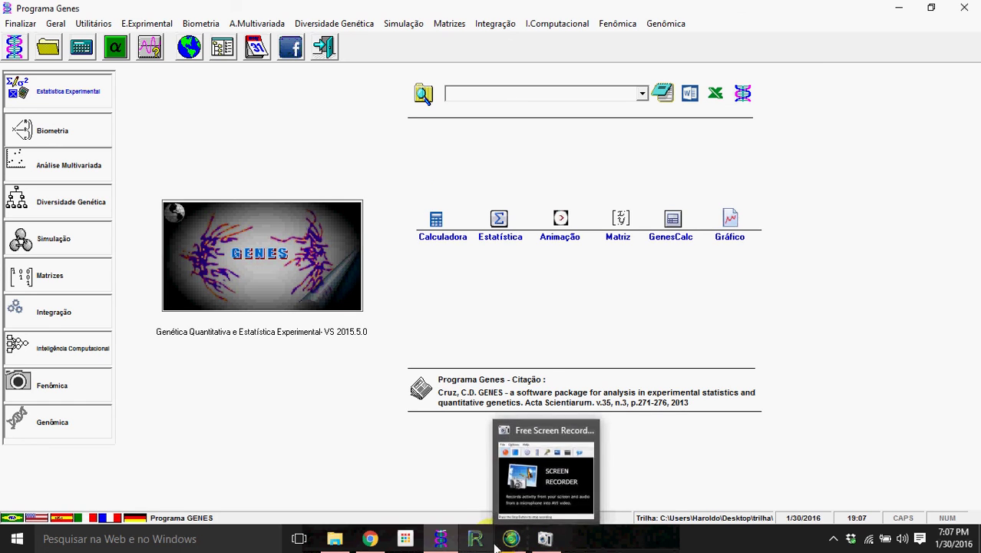
left_click(545, 540)
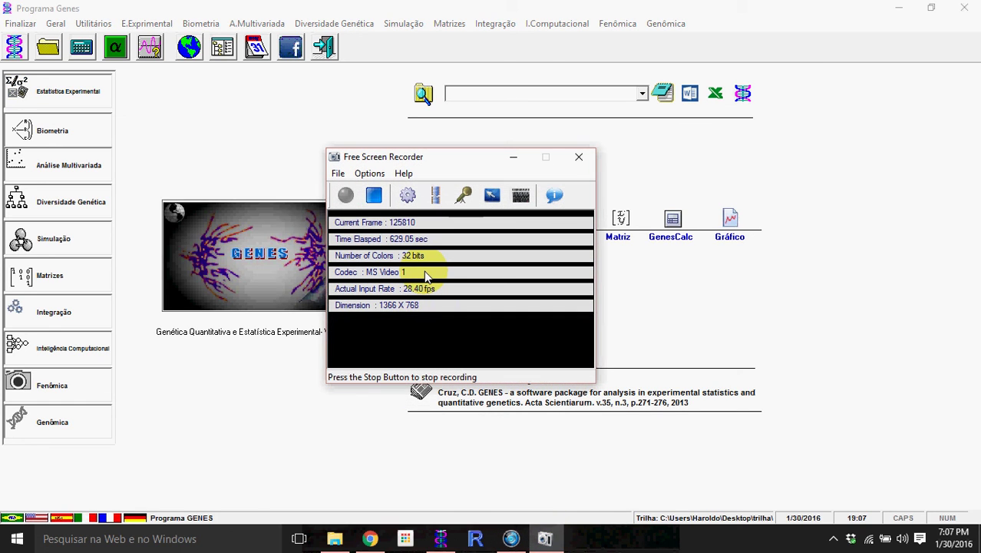